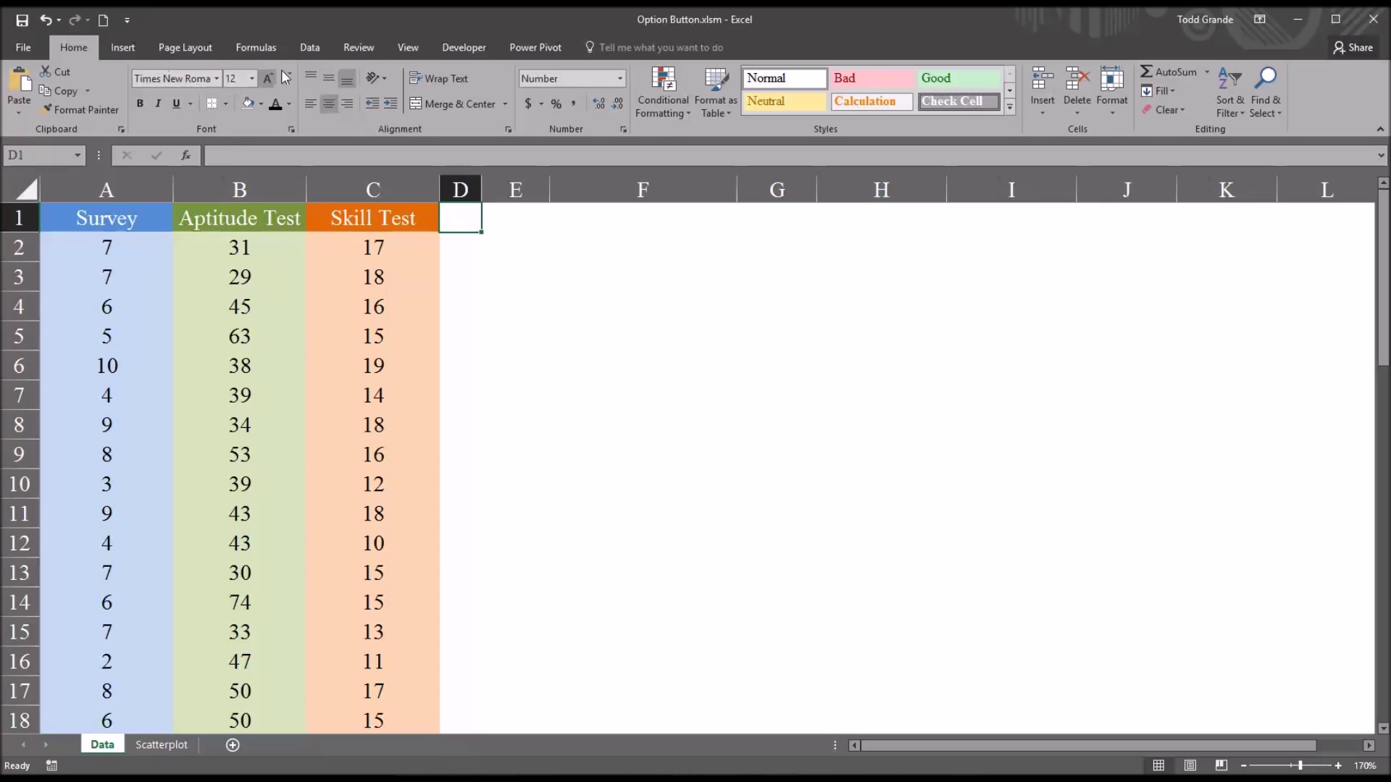
Step: Show the Developer tab on the ribbon for the Option Button.xlsm workbook
left_click(461, 49)
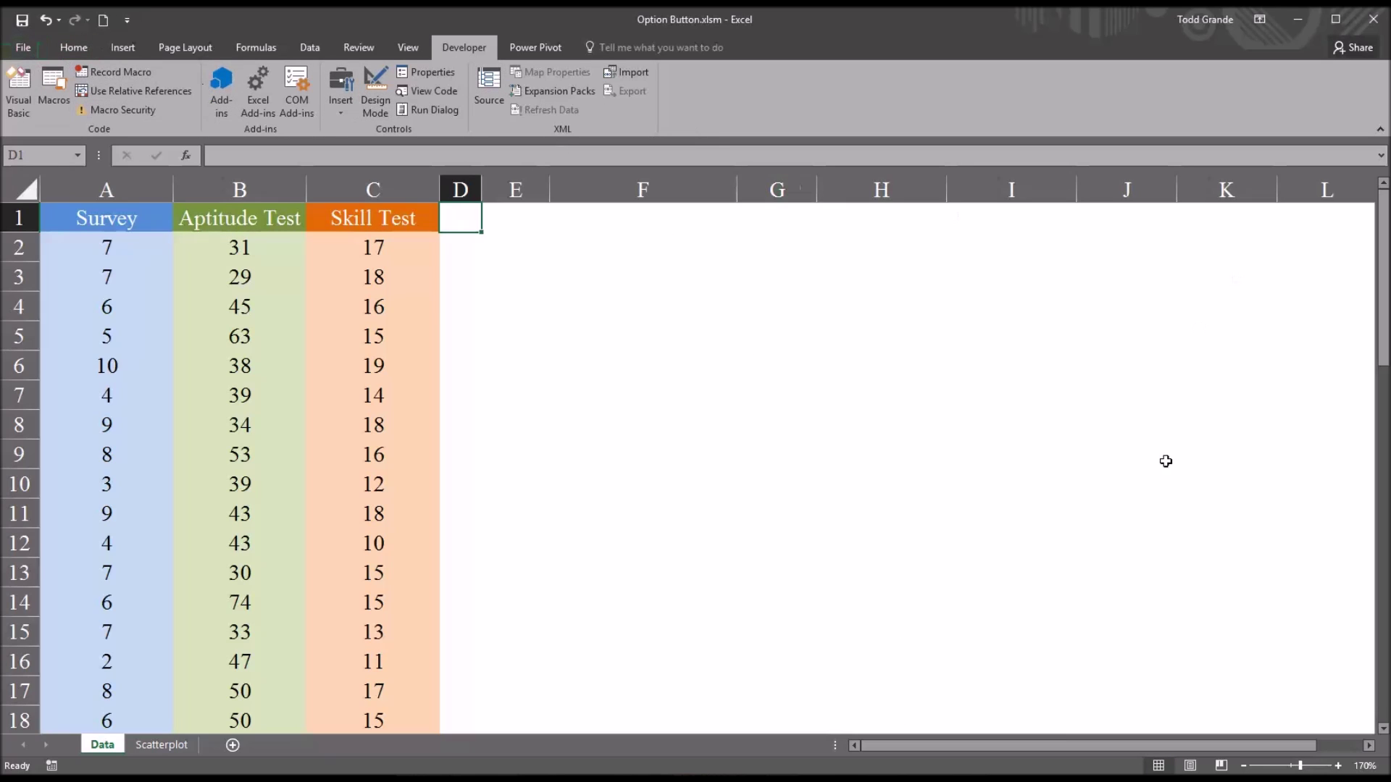
key("alt+f")
key("t")
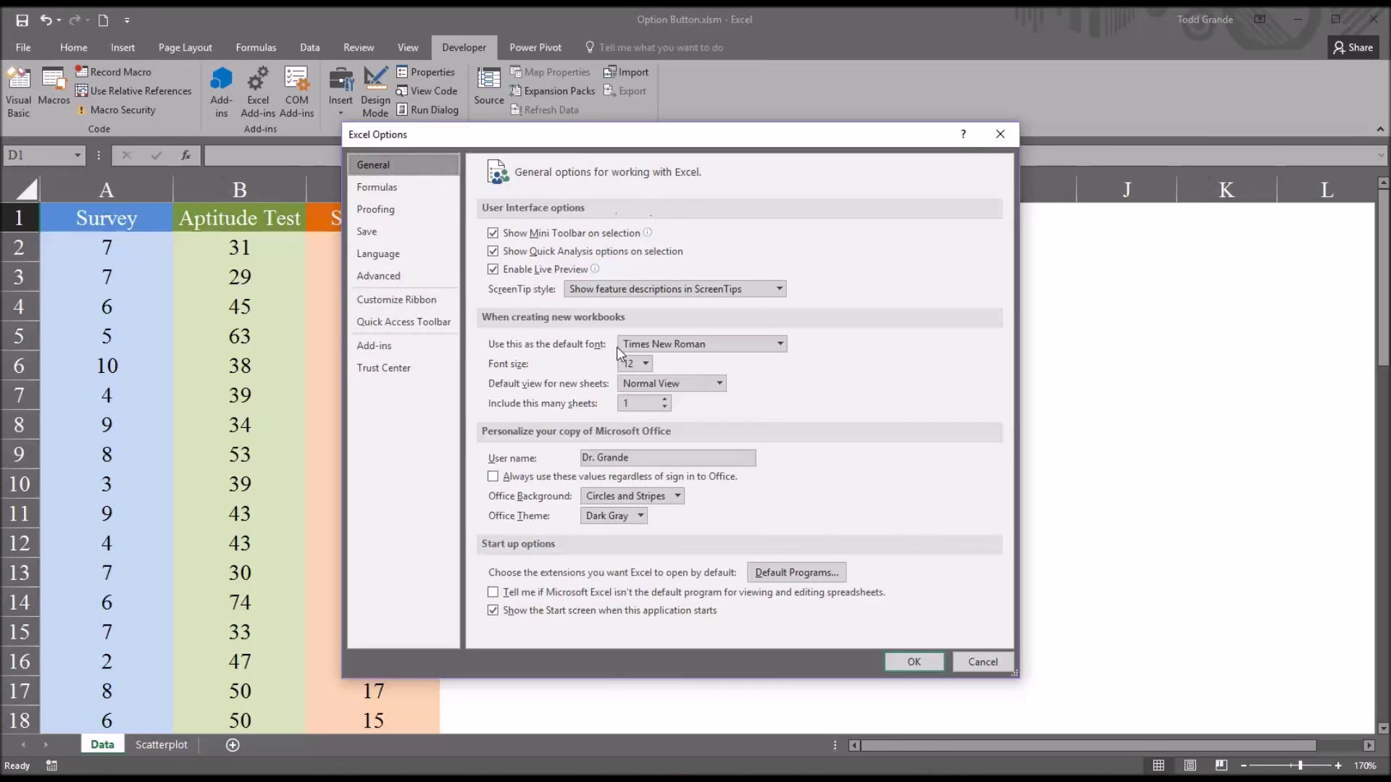
left_click(390, 299)
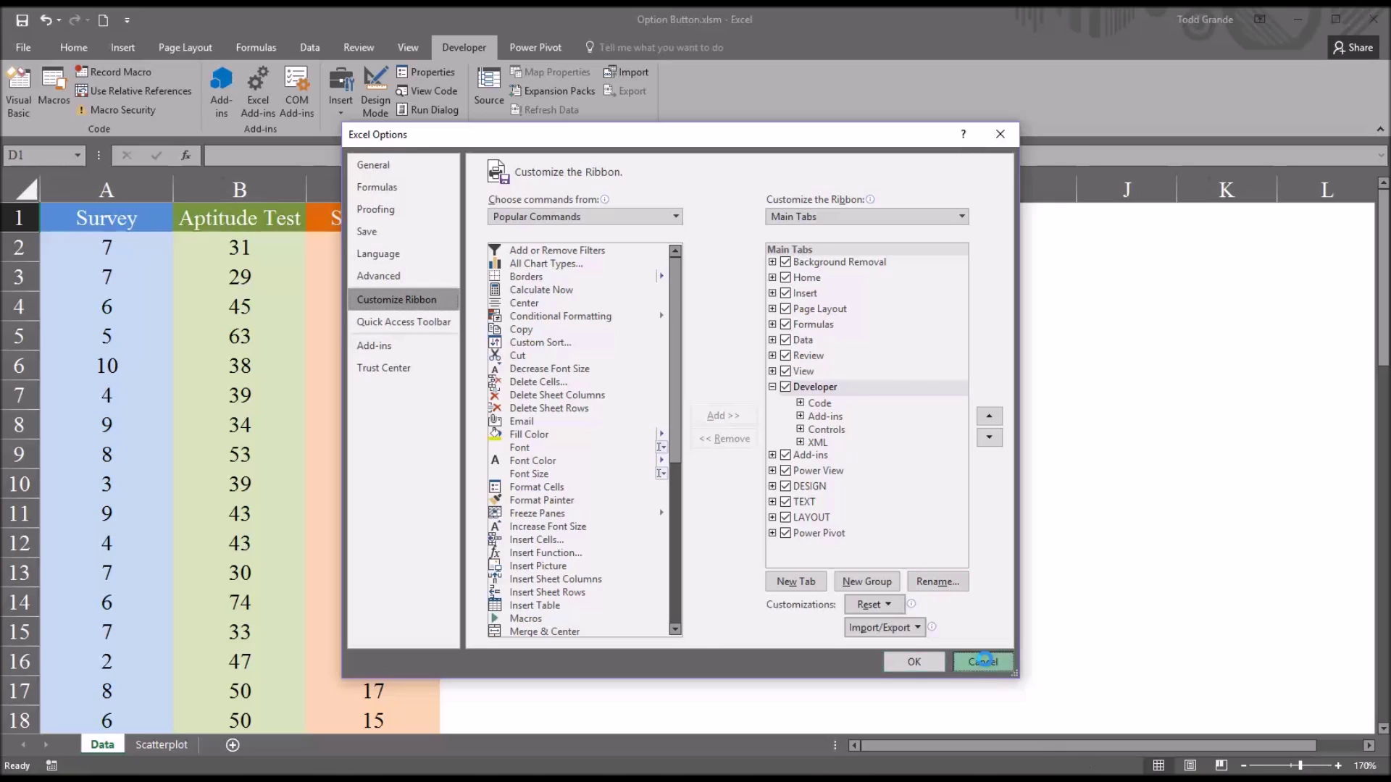
left_click(914, 661)
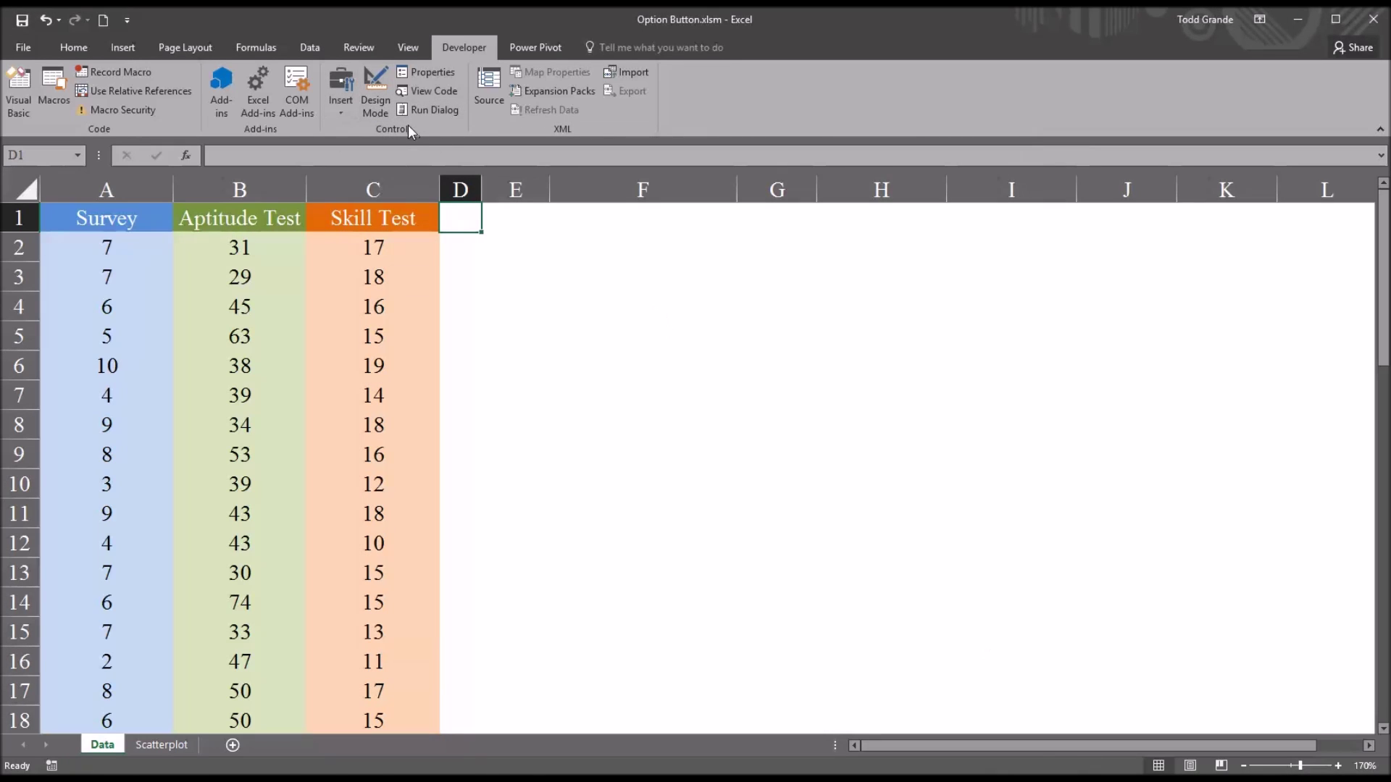
Step: Draw an Option Button form control near cell E2, right of the Skill Test column
left_click(338, 105)
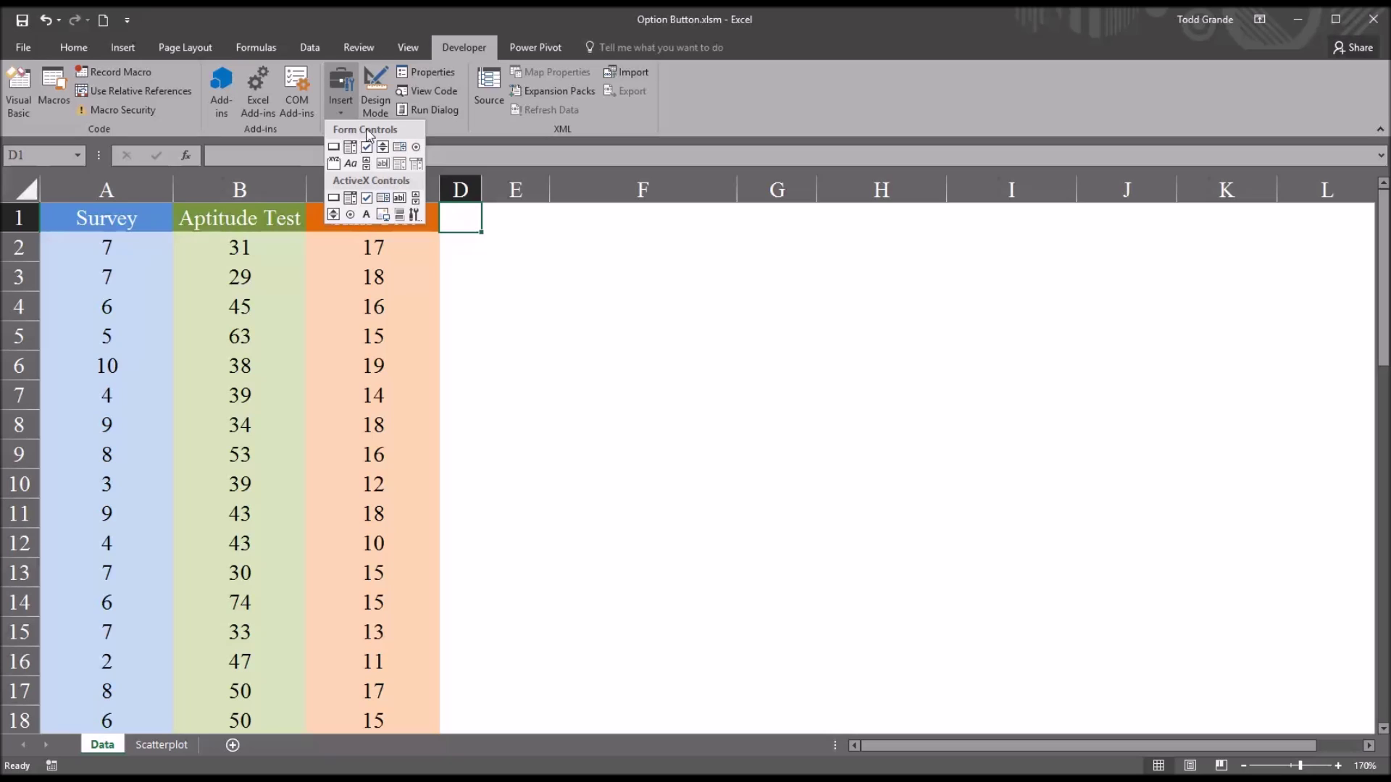
left_click(415, 150)
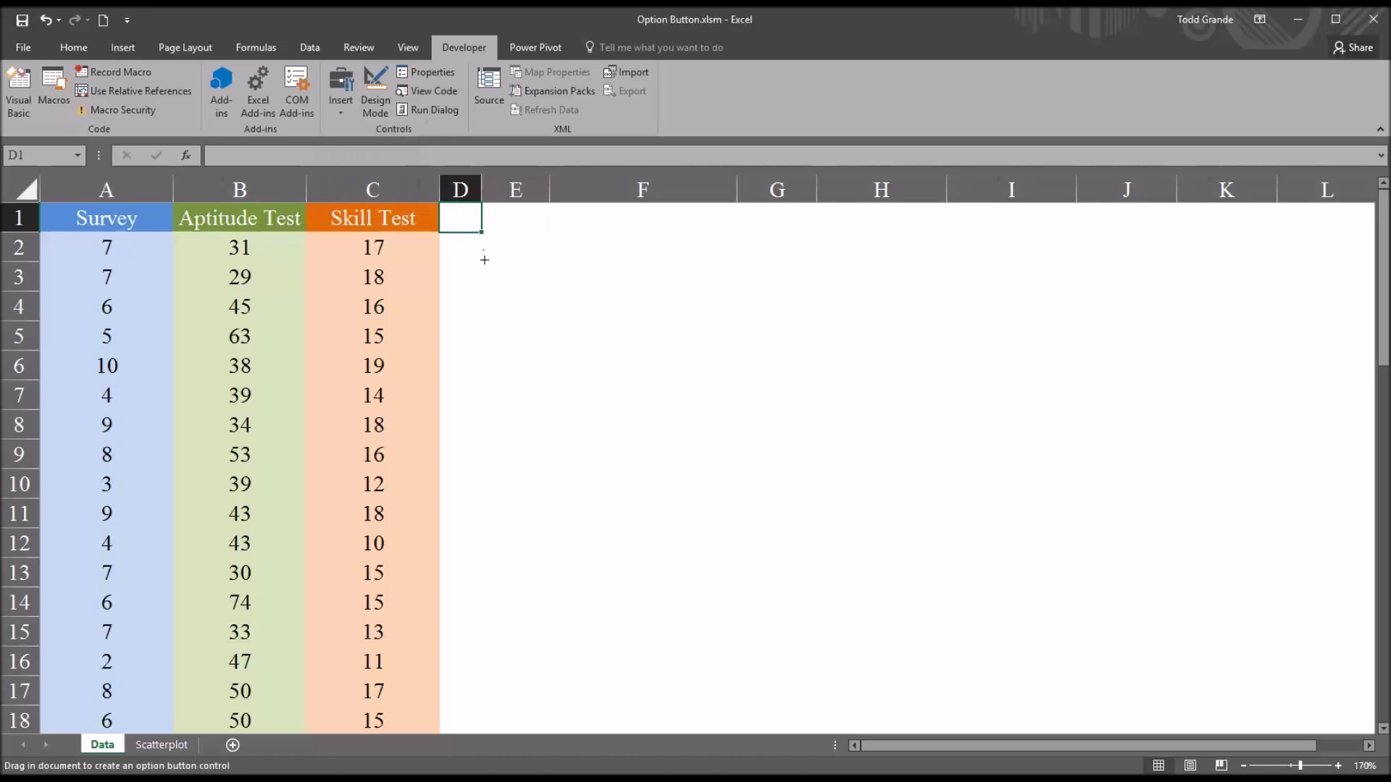
left_click_drag(469, 252, 638, 307)
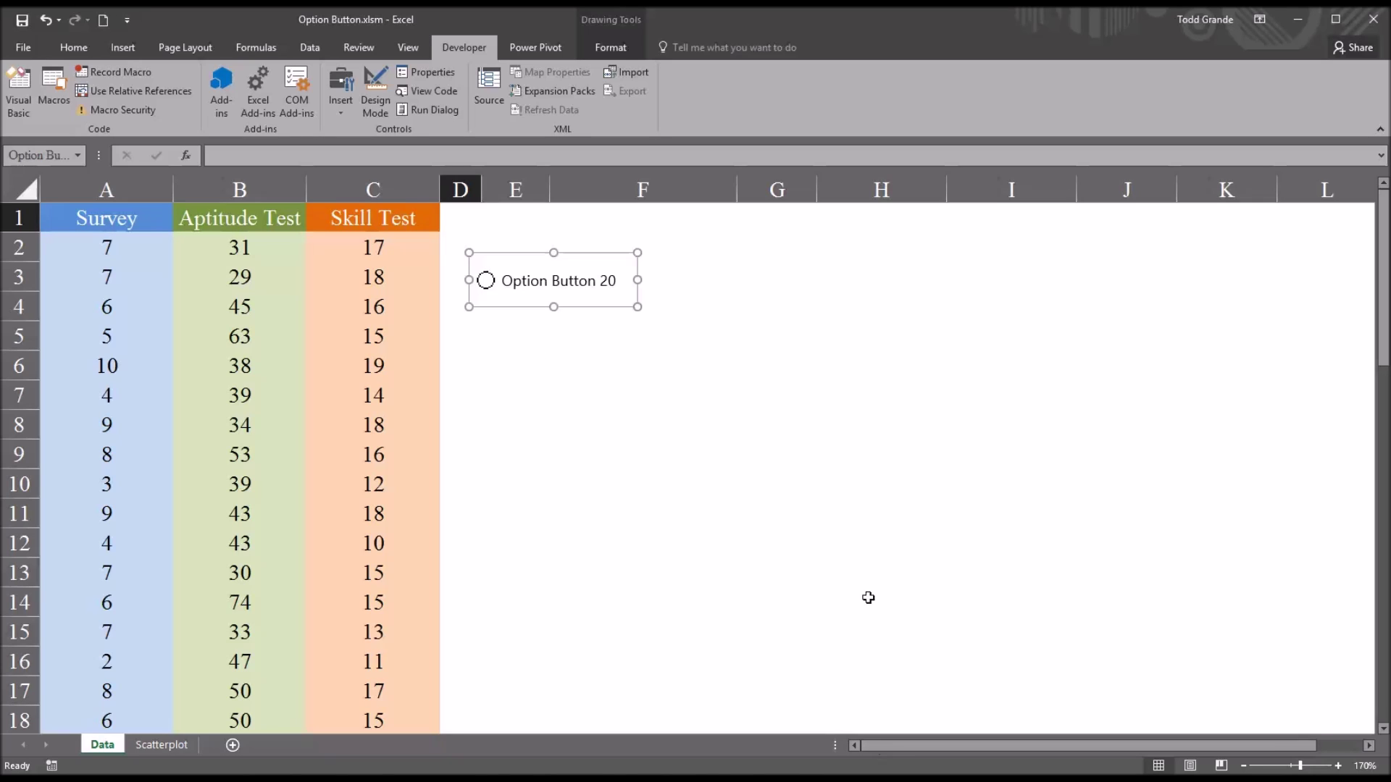
Step: Set the option button's cell link to $H$2 in Format Control
right_click(569, 312)
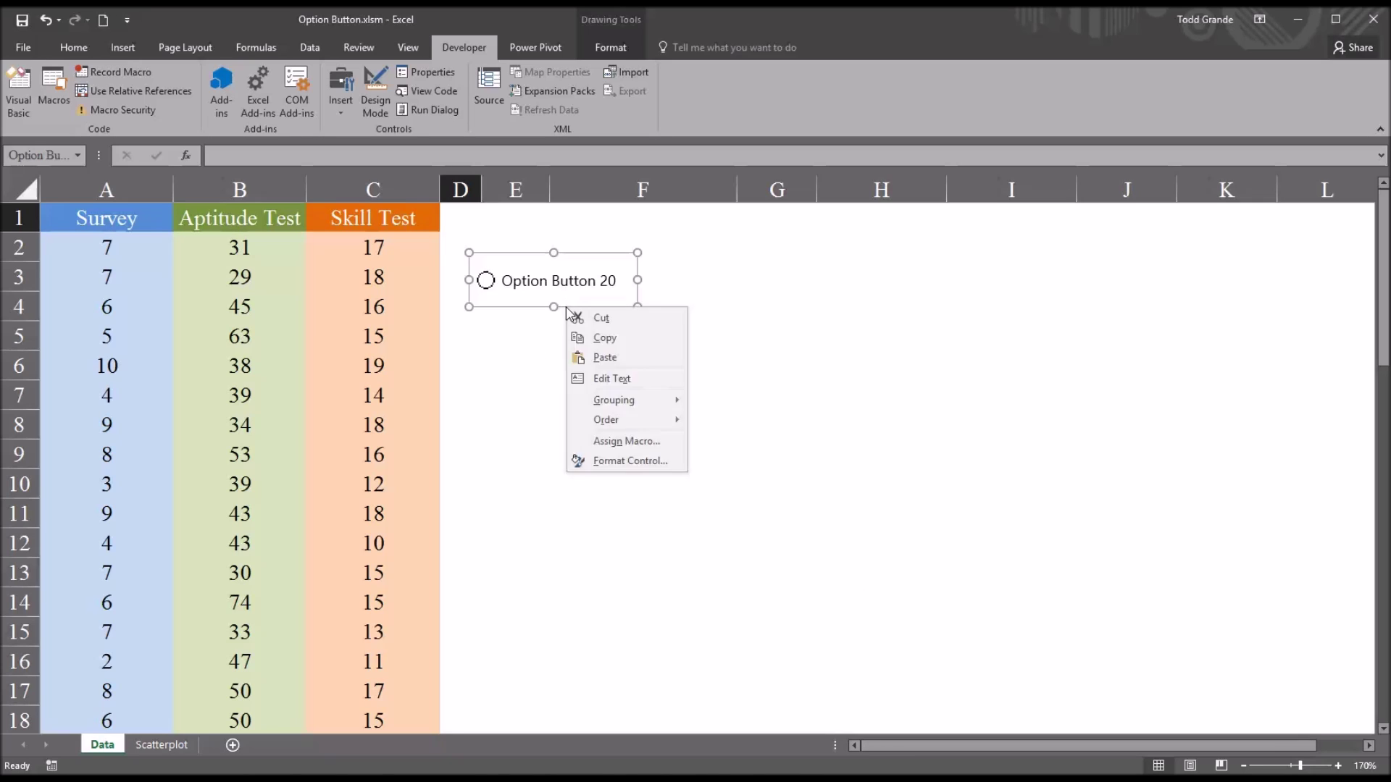
left_click(621, 464)
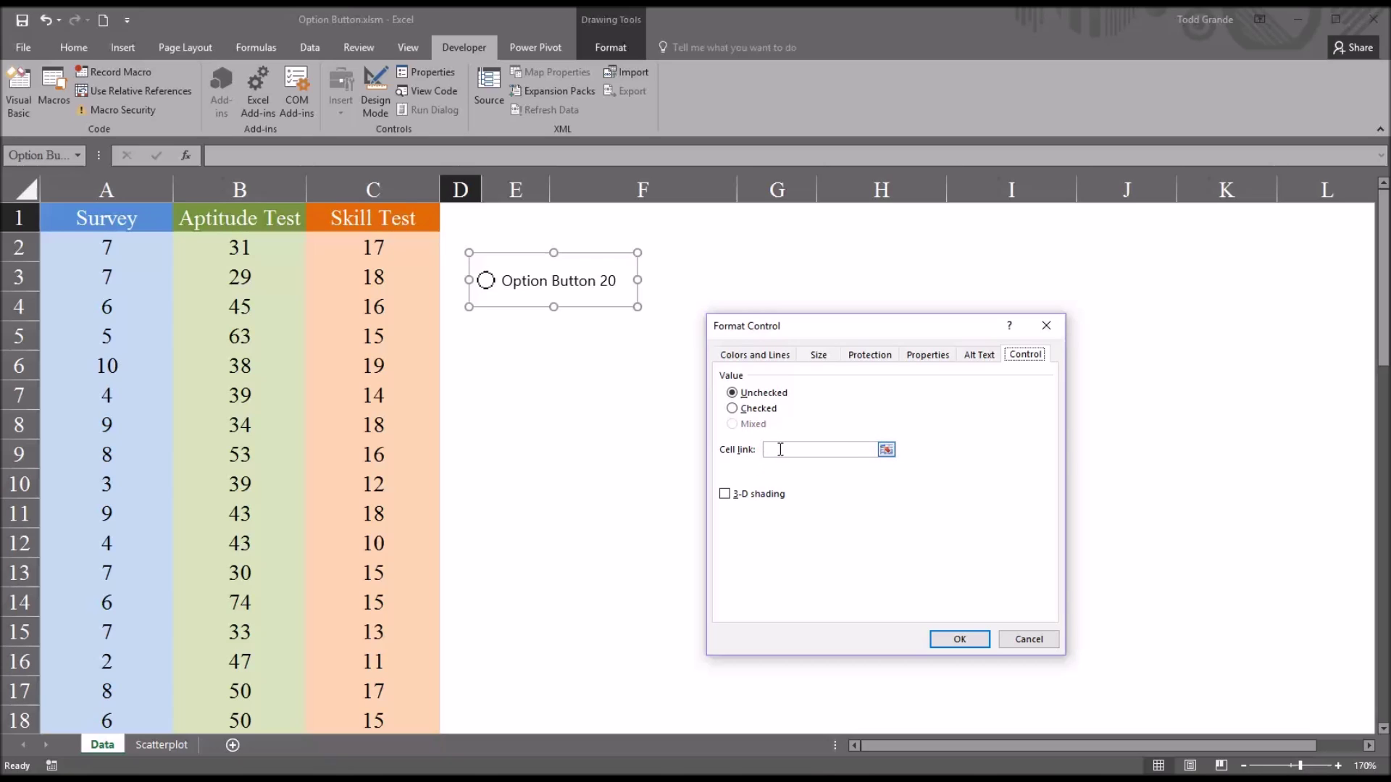
left_click(780, 449)
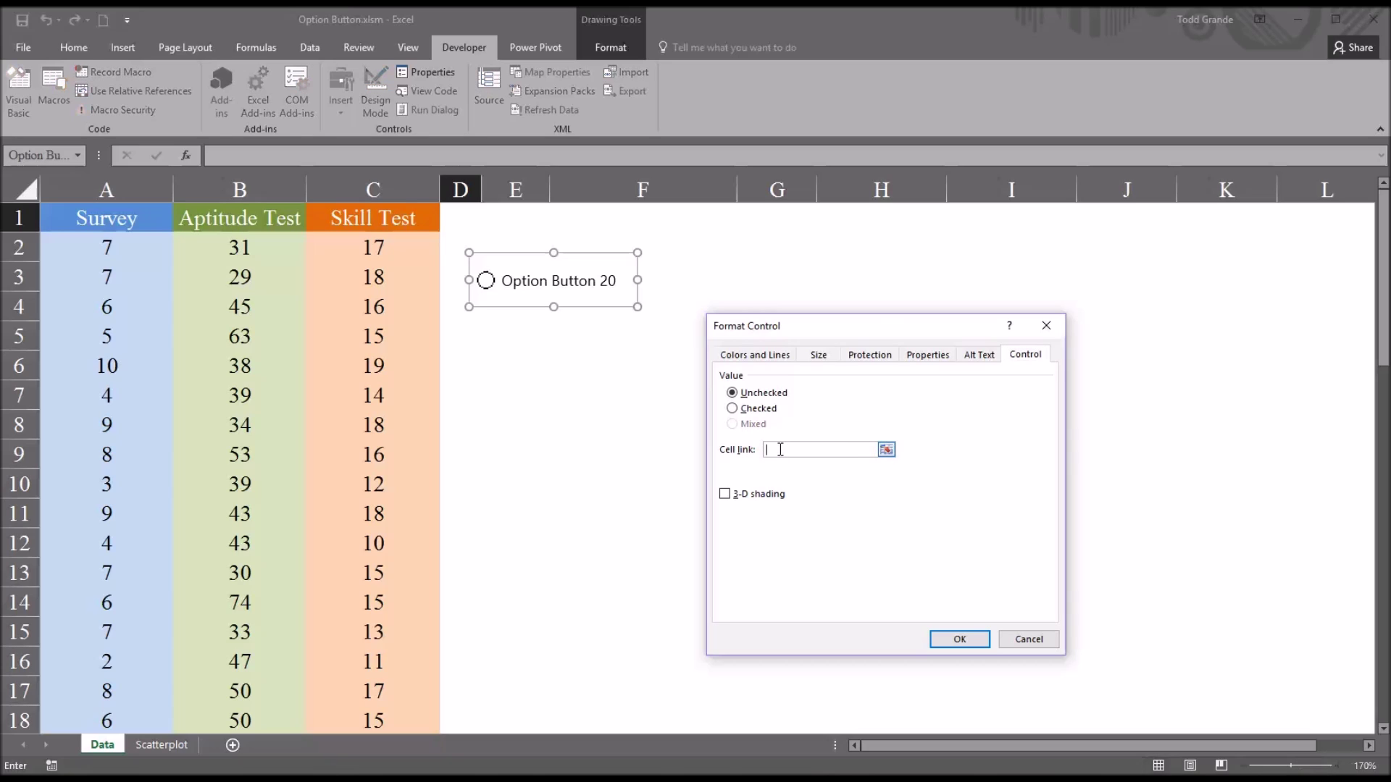
left_click(862, 249)
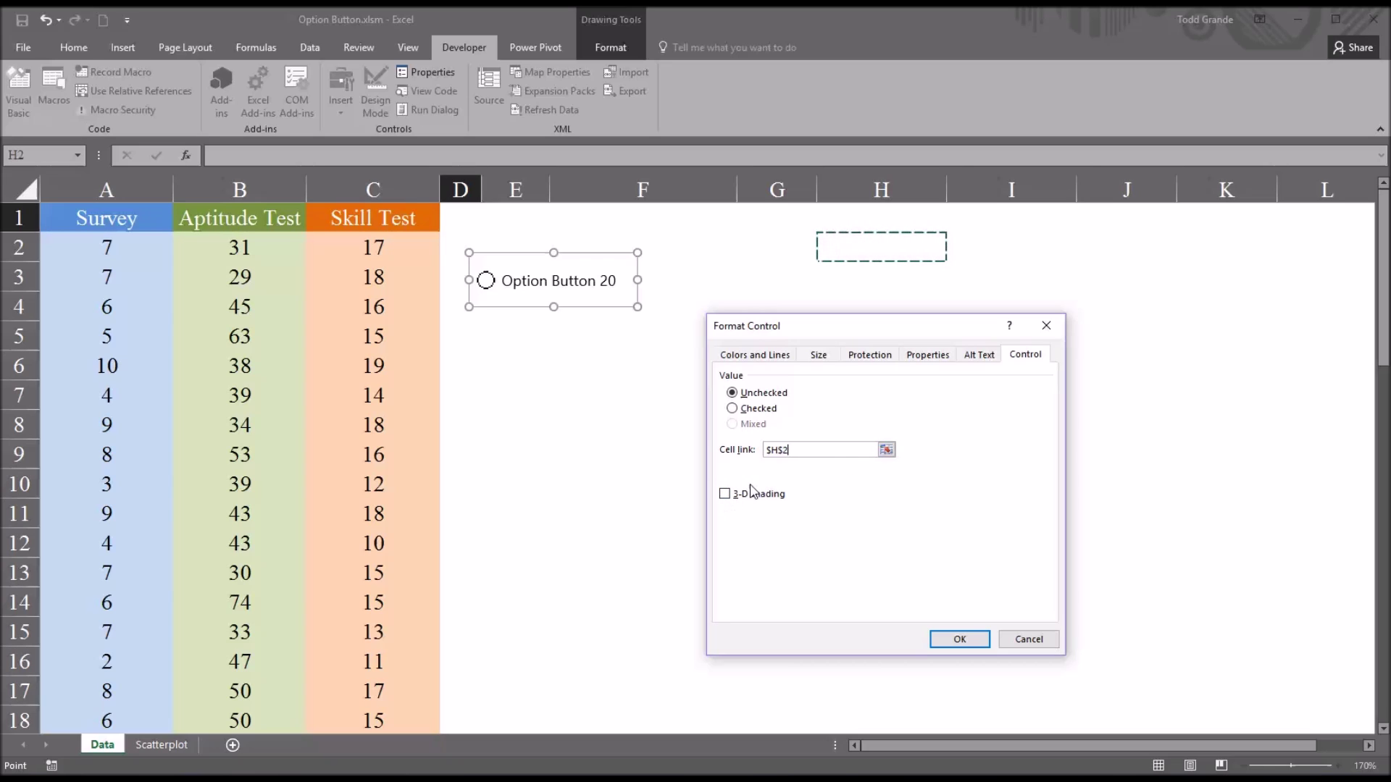
left_click(957, 641)
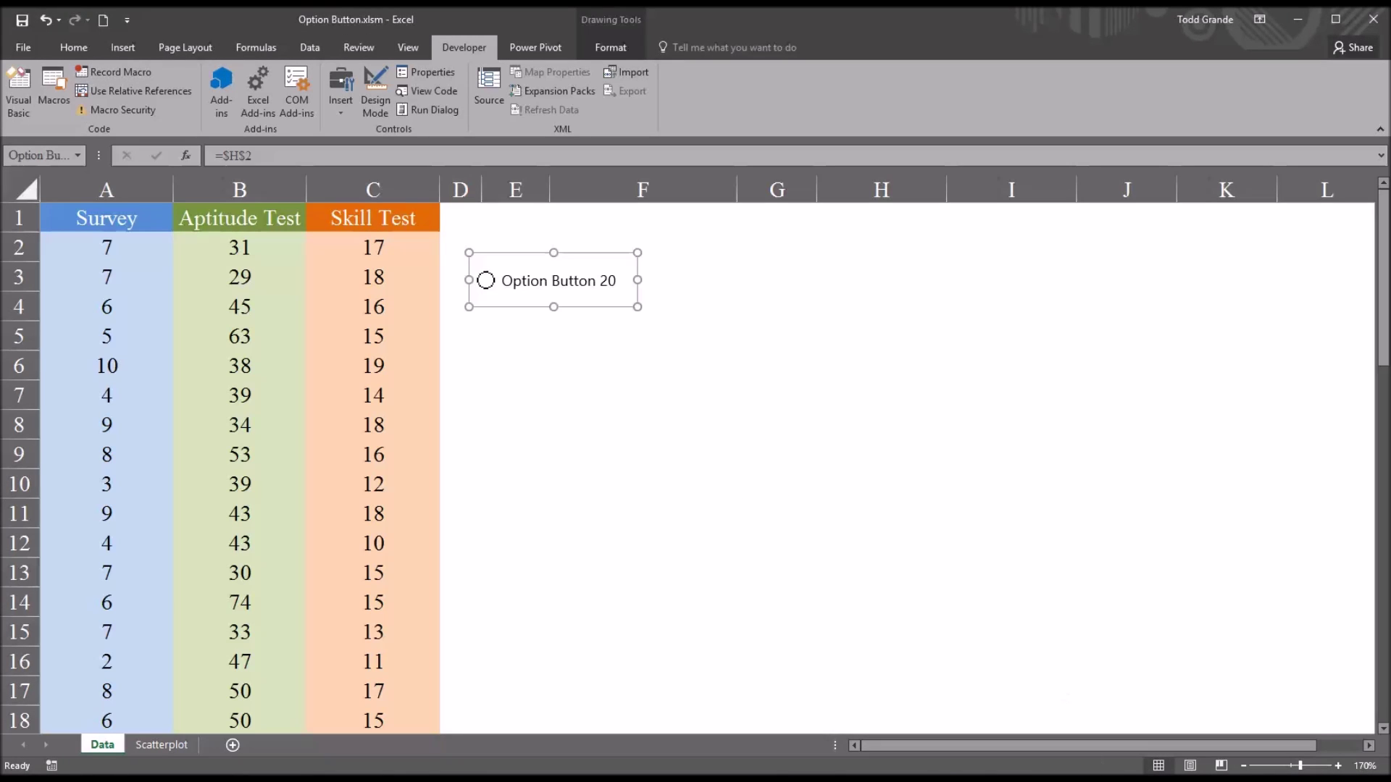
left_click(495, 327)
Step: Select Option Button 20 so linked cell H2 shows 1
left_click(488, 289)
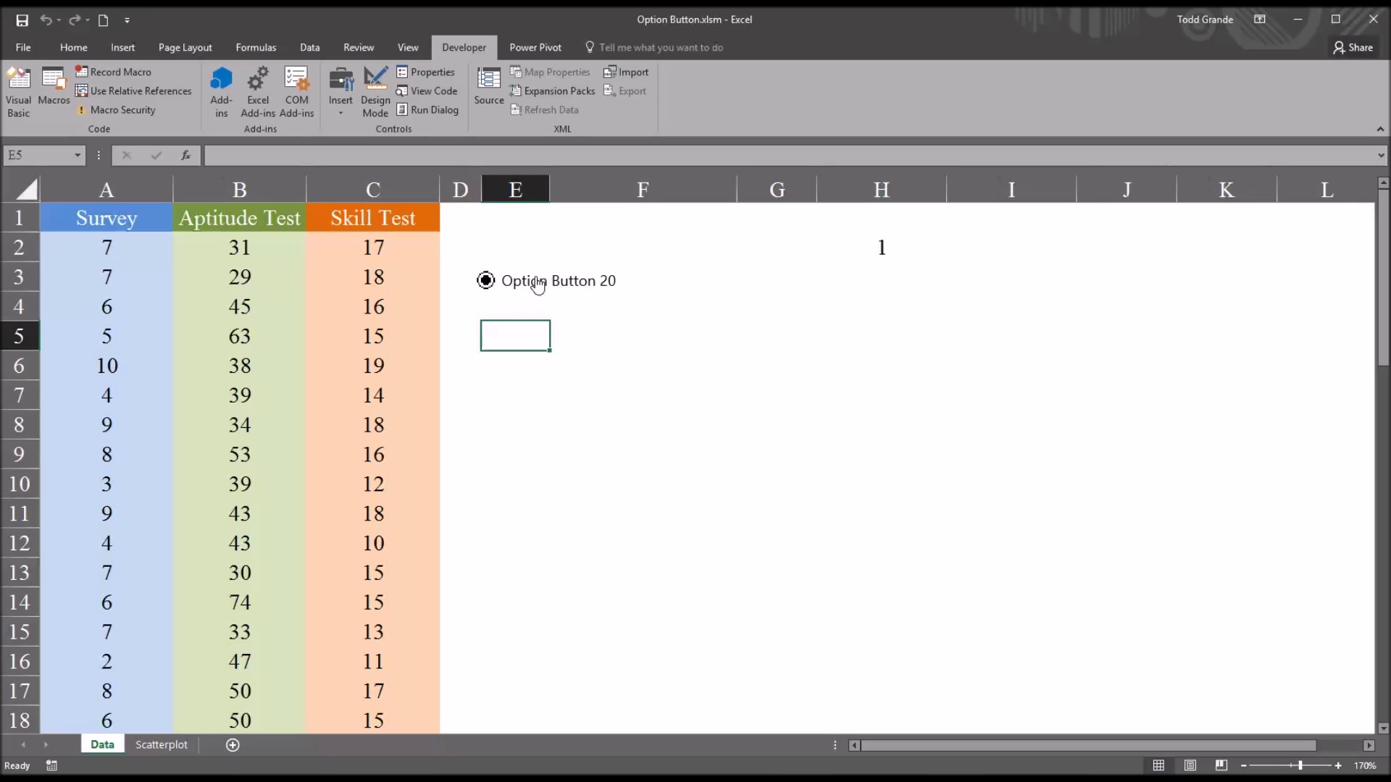
Step: Draw a second option button, Option Button 21, below the first and resize it
left_click(341, 112)
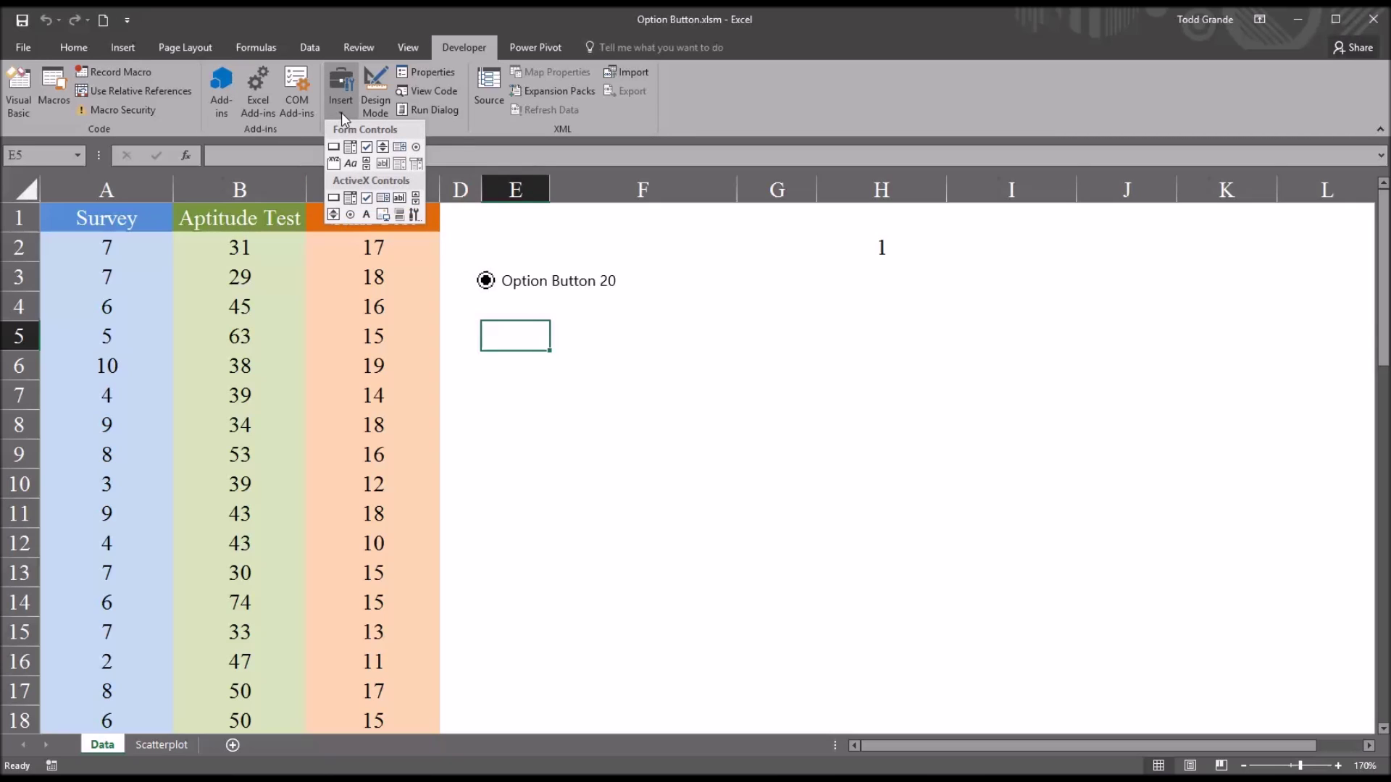
left_click(419, 144)
left_click_drag(474, 313, 619, 348)
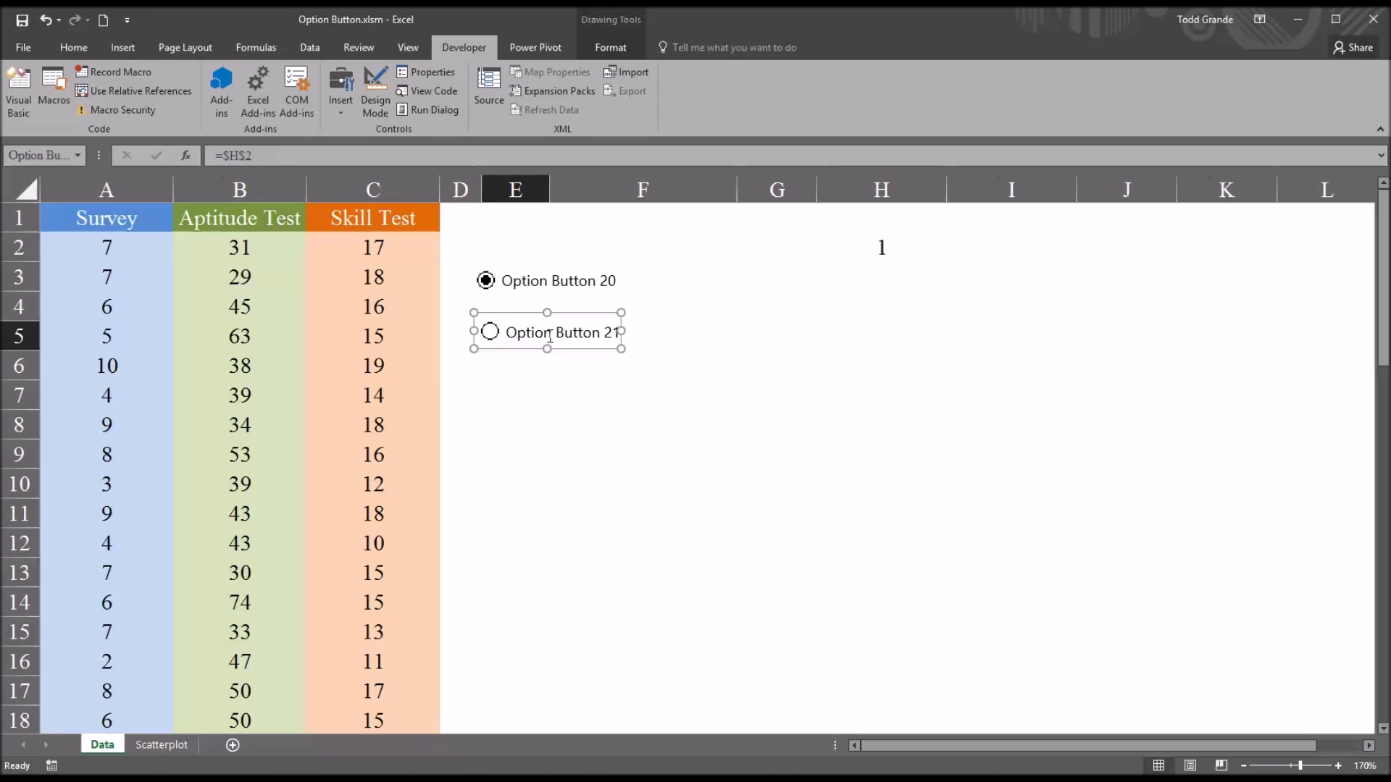
left_click_drag(614, 349, 615, 347)
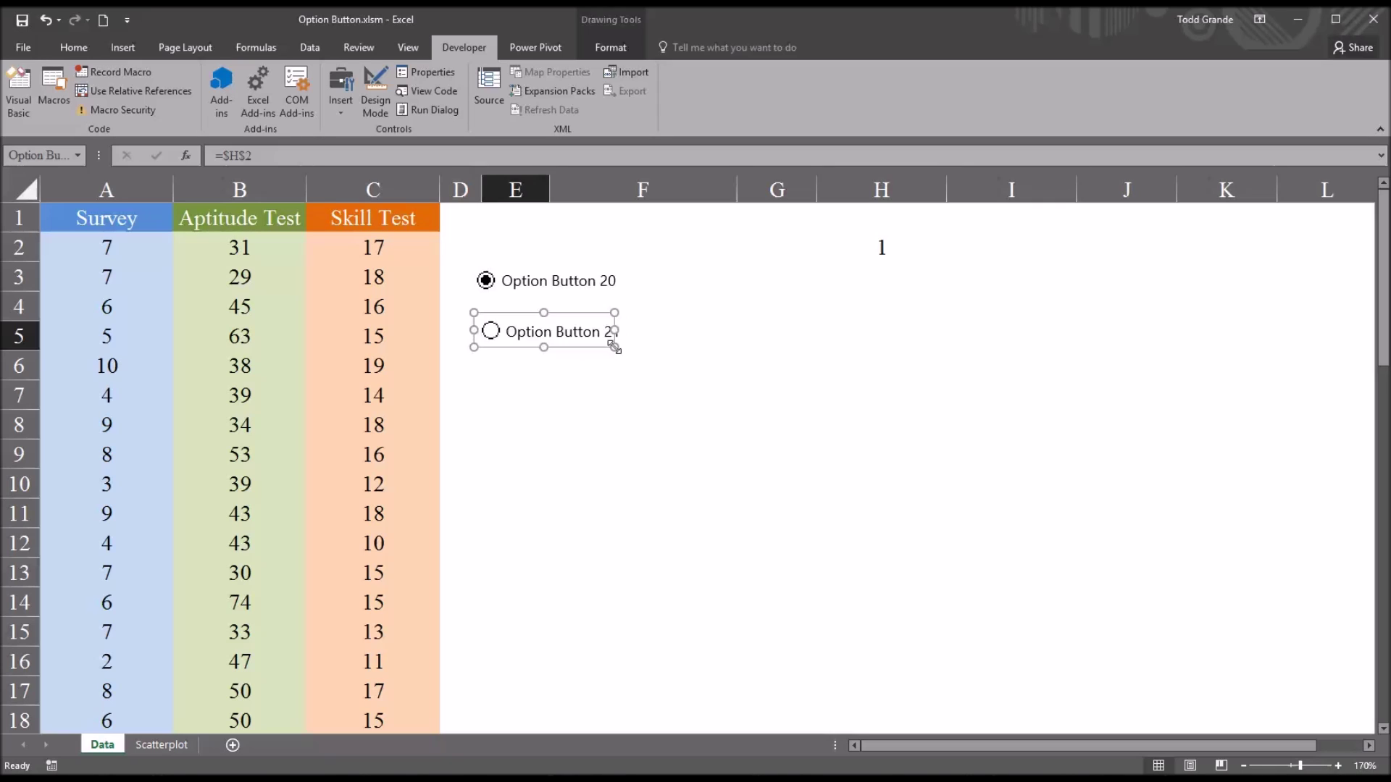
left_click(594, 364)
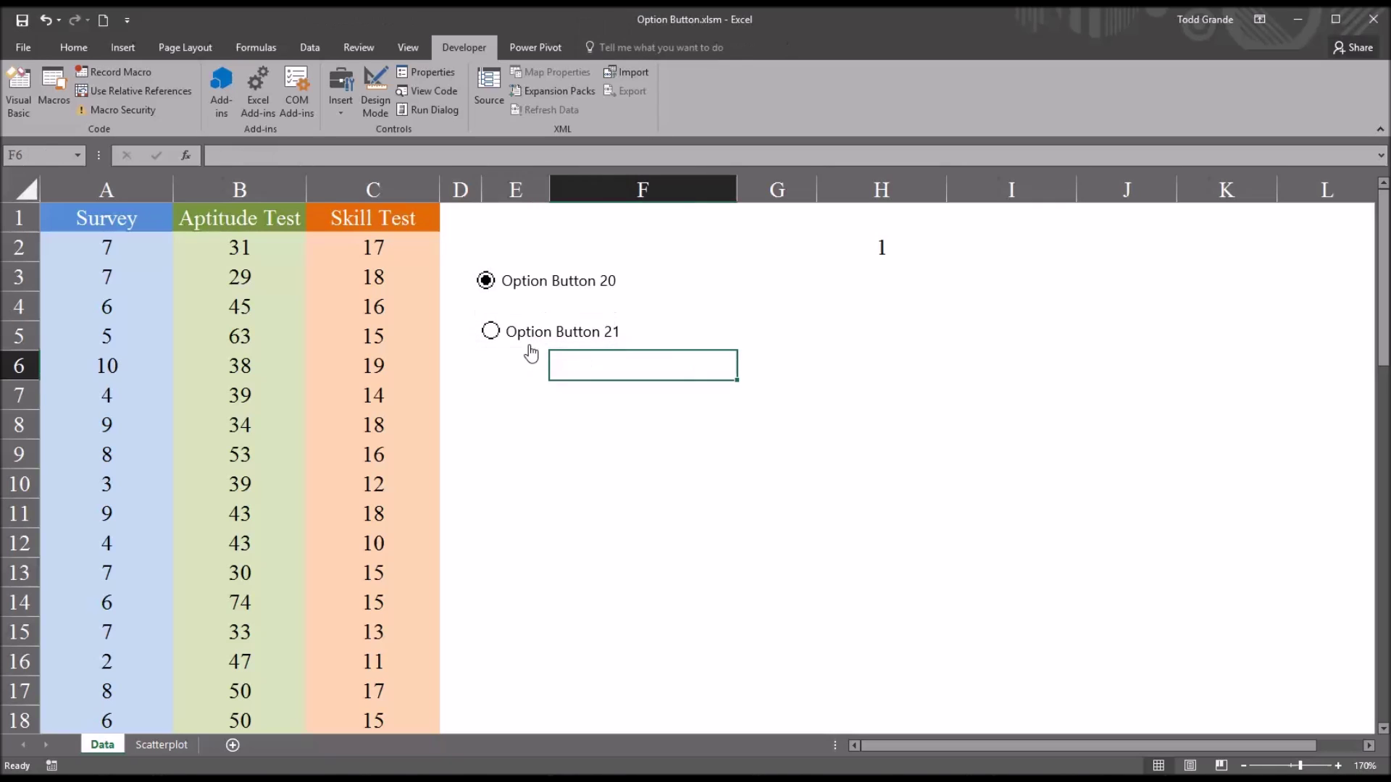
Step: Toggle between Option Buttons 20 and 21, checking that H2 switches between 1 and 2
left_click(490, 333)
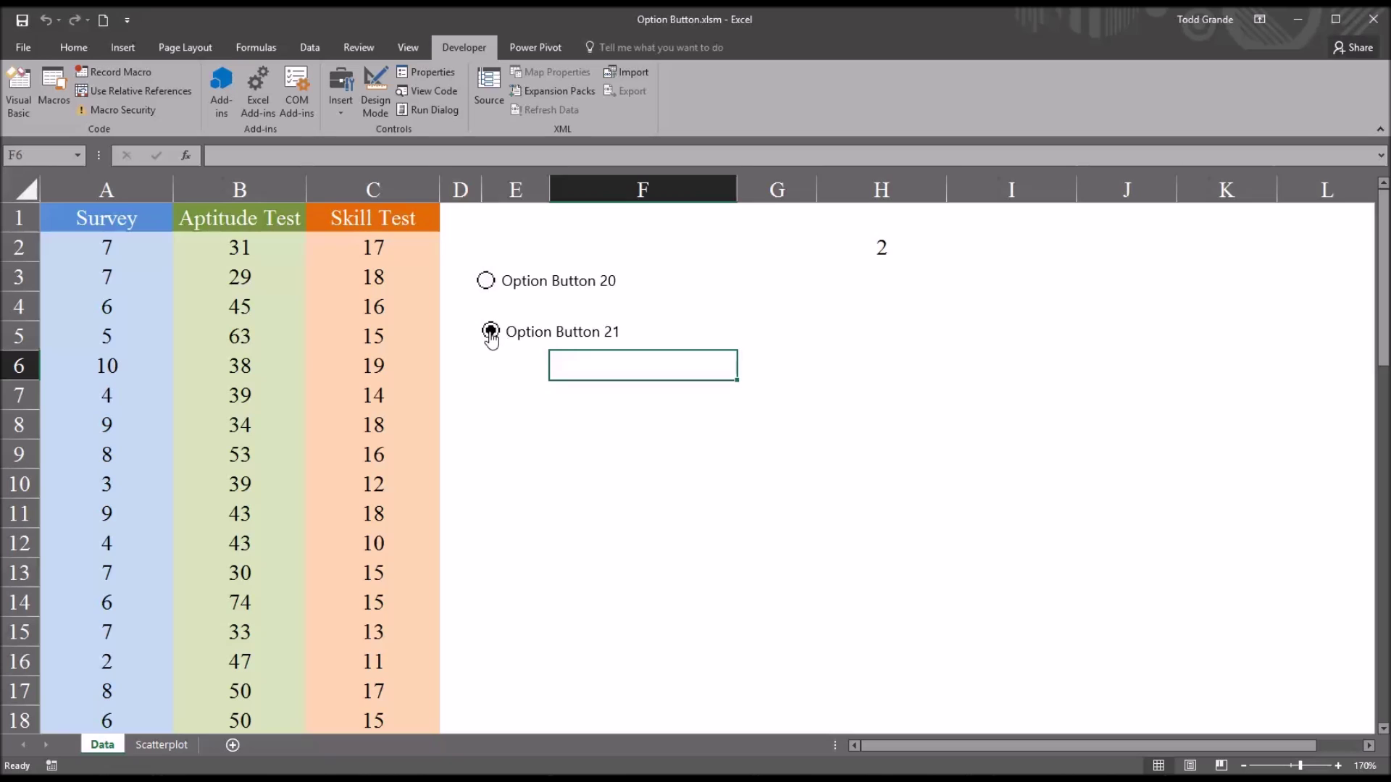
left_click(854, 249)
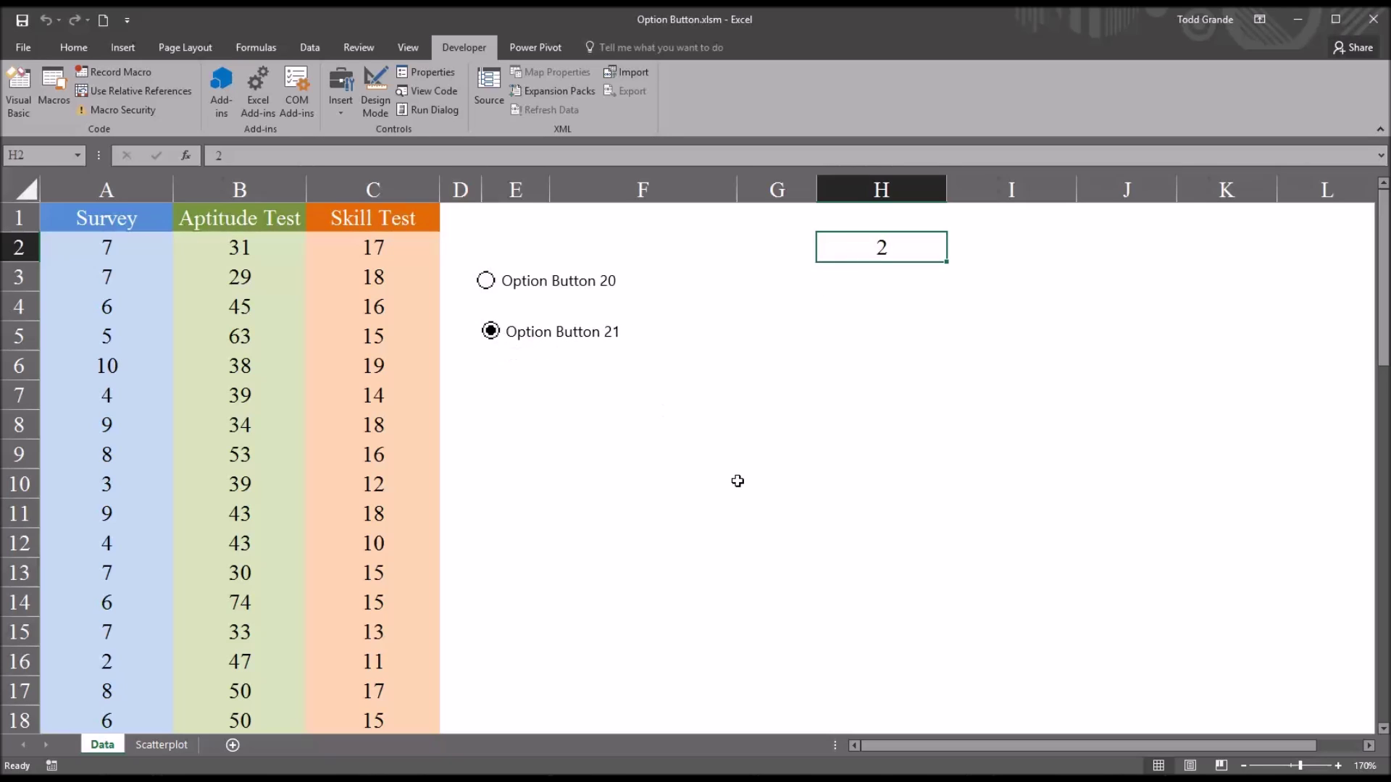
left_click(485, 282)
left_click(493, 334)
left_click(485, 284)
left_click(492, 332)
Step: Nudge Option Button 21 up to sit directly under Option Button 20
right_click(559, 345)
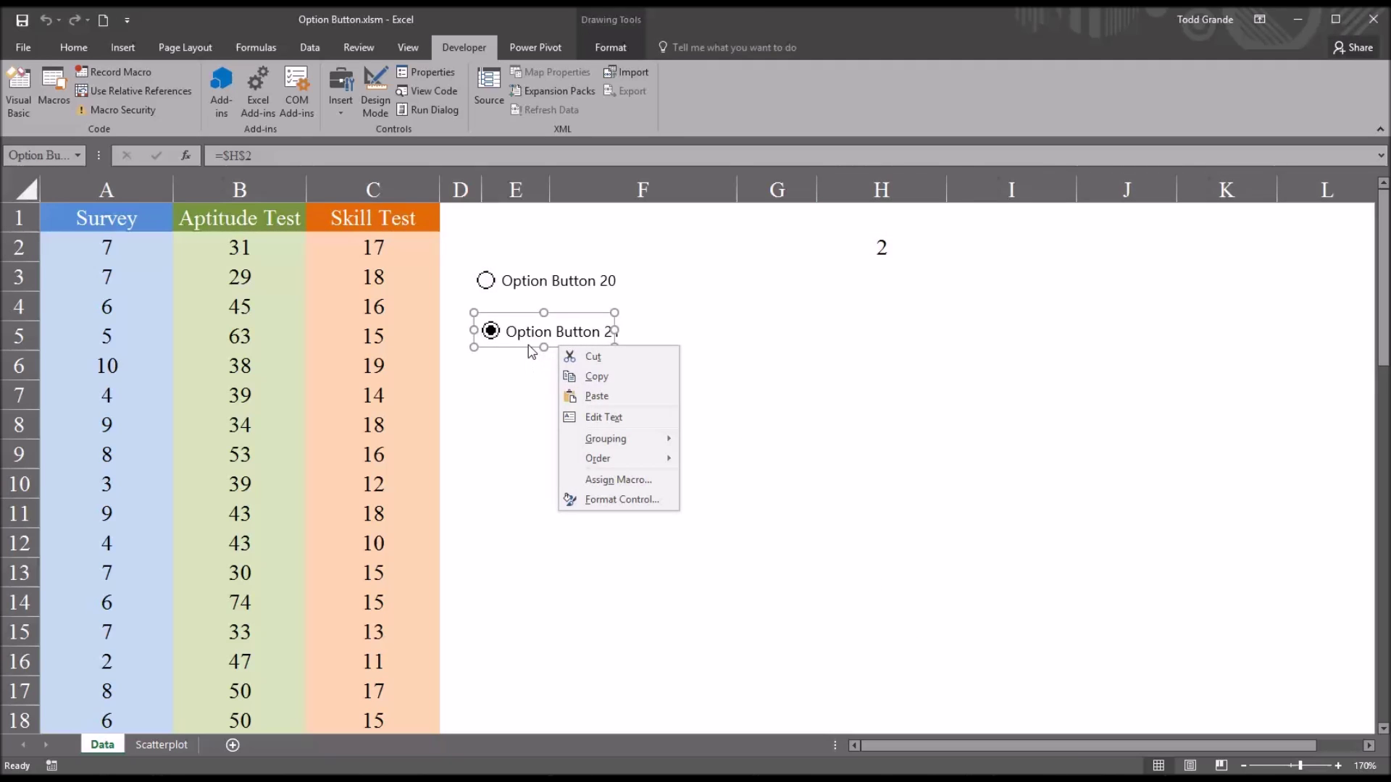
key("Escape")
left_click_drag(525, 348, 520, 342)
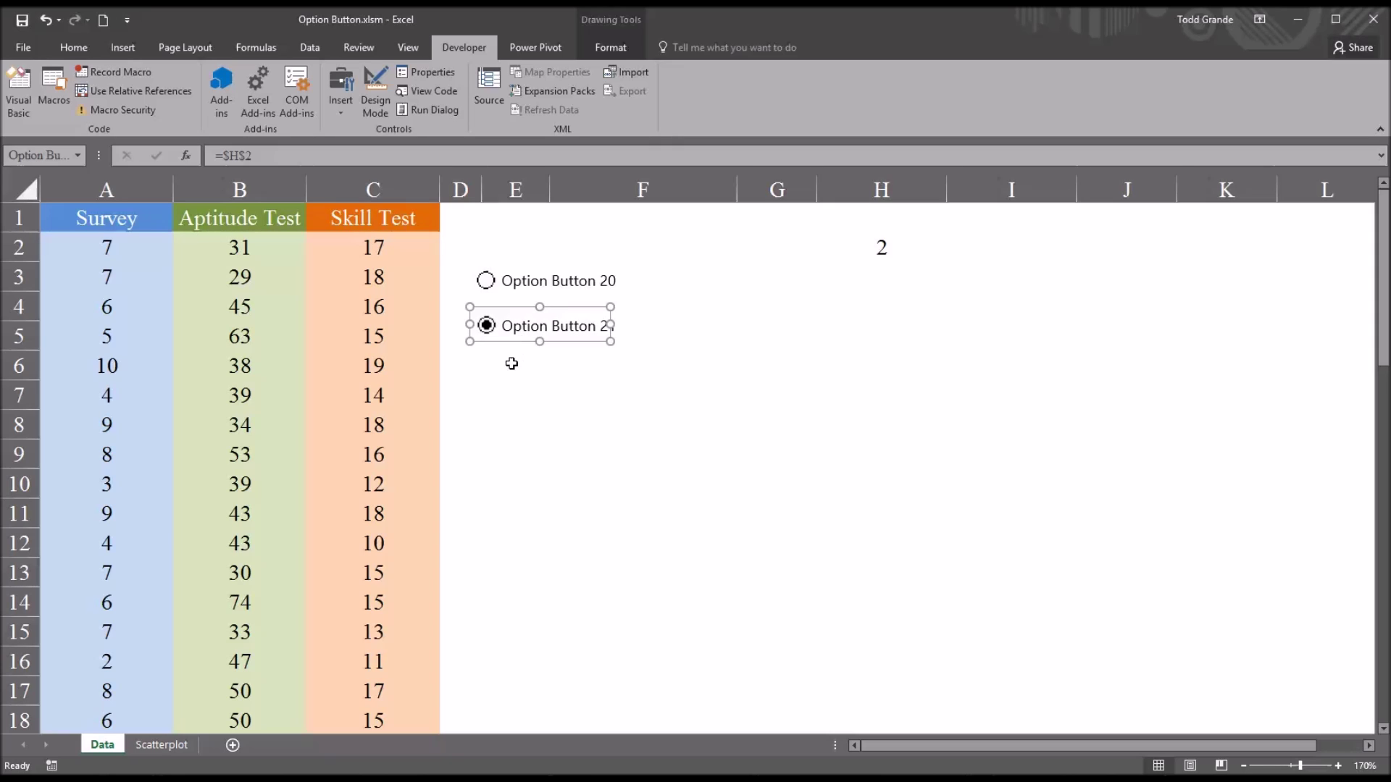
left_click(511, 363)
left_click(341, 116)
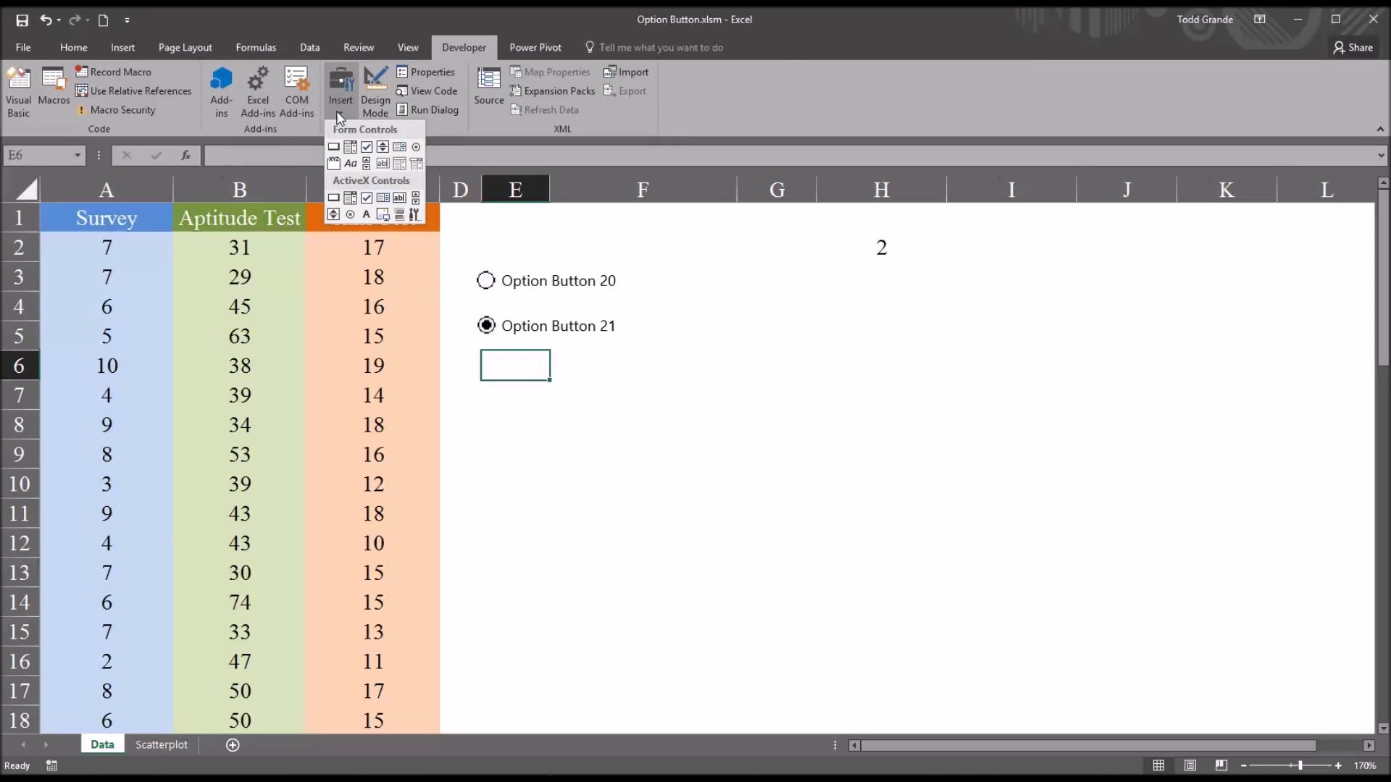
left_click(416, 147)
mouse_move(482, 360)
left_mouse_down()
mouse_move(622, 394)
mouse_move(585, 386)
left_mouse_up()
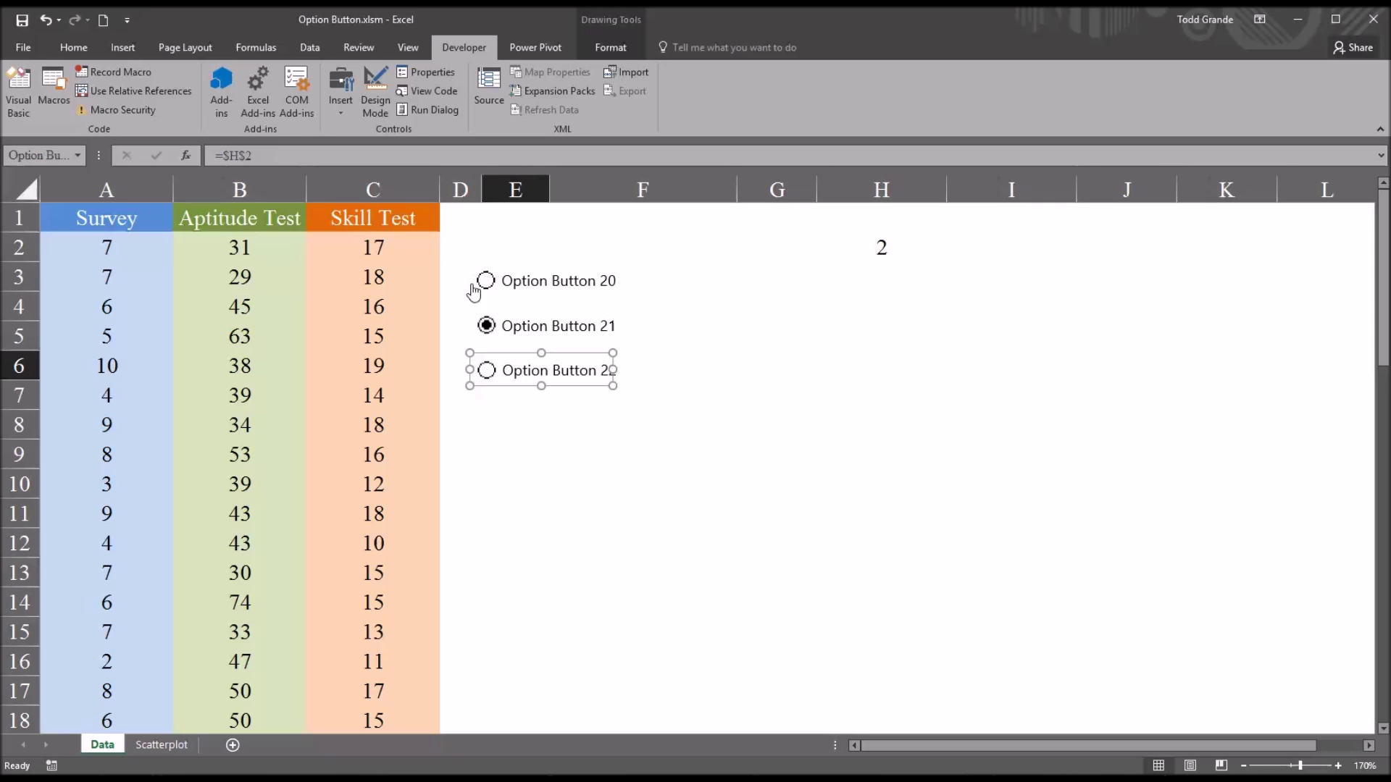
left_click(346, 115)
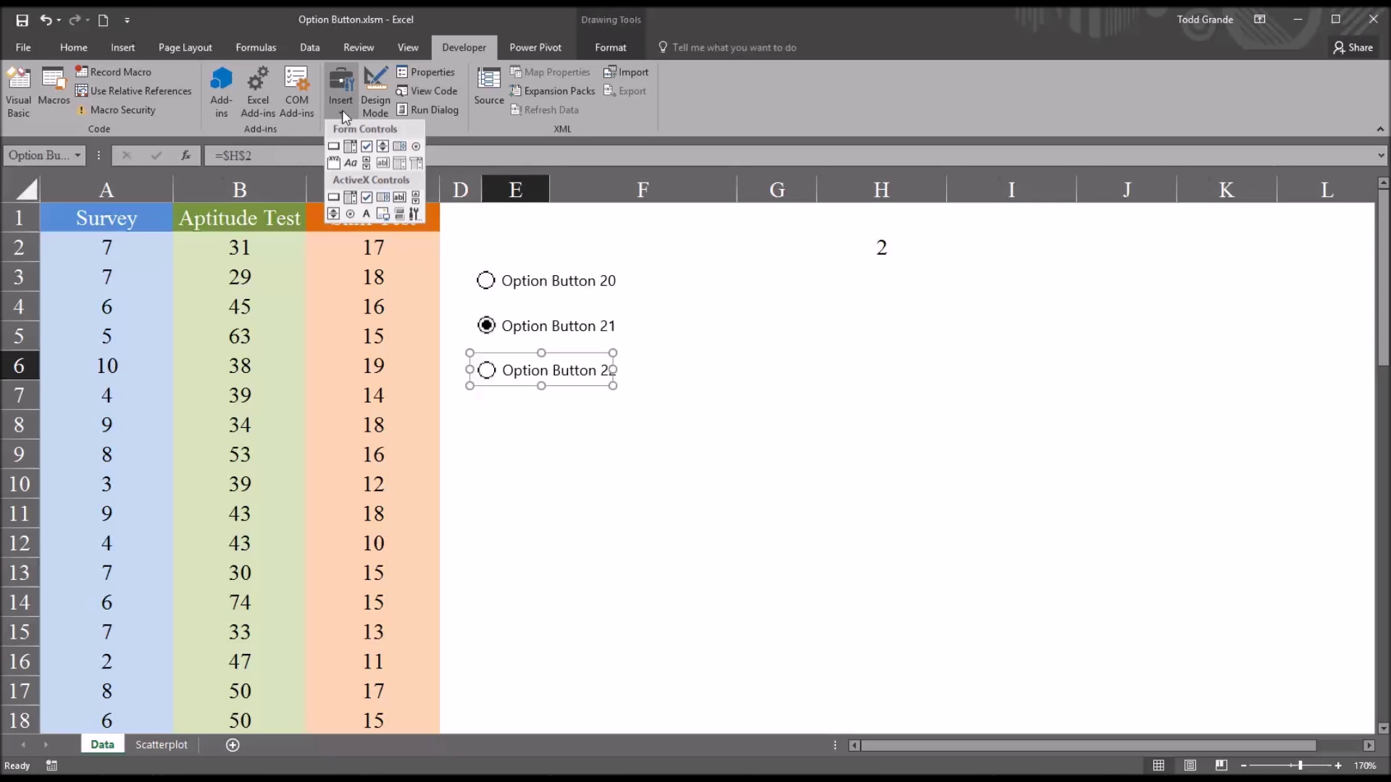
left_click(415, 145)
left_click_drag(473, 404, 618, 436)
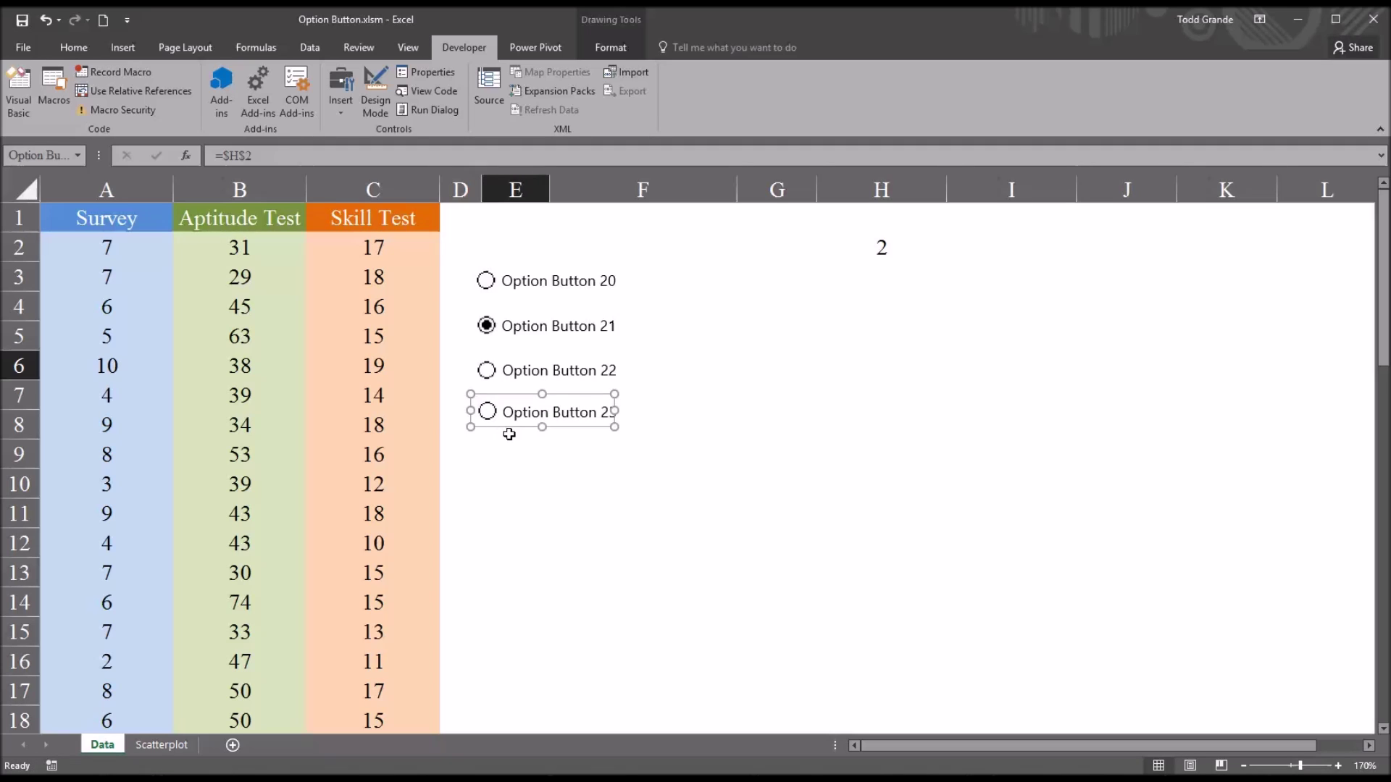
left_click(532, 448)
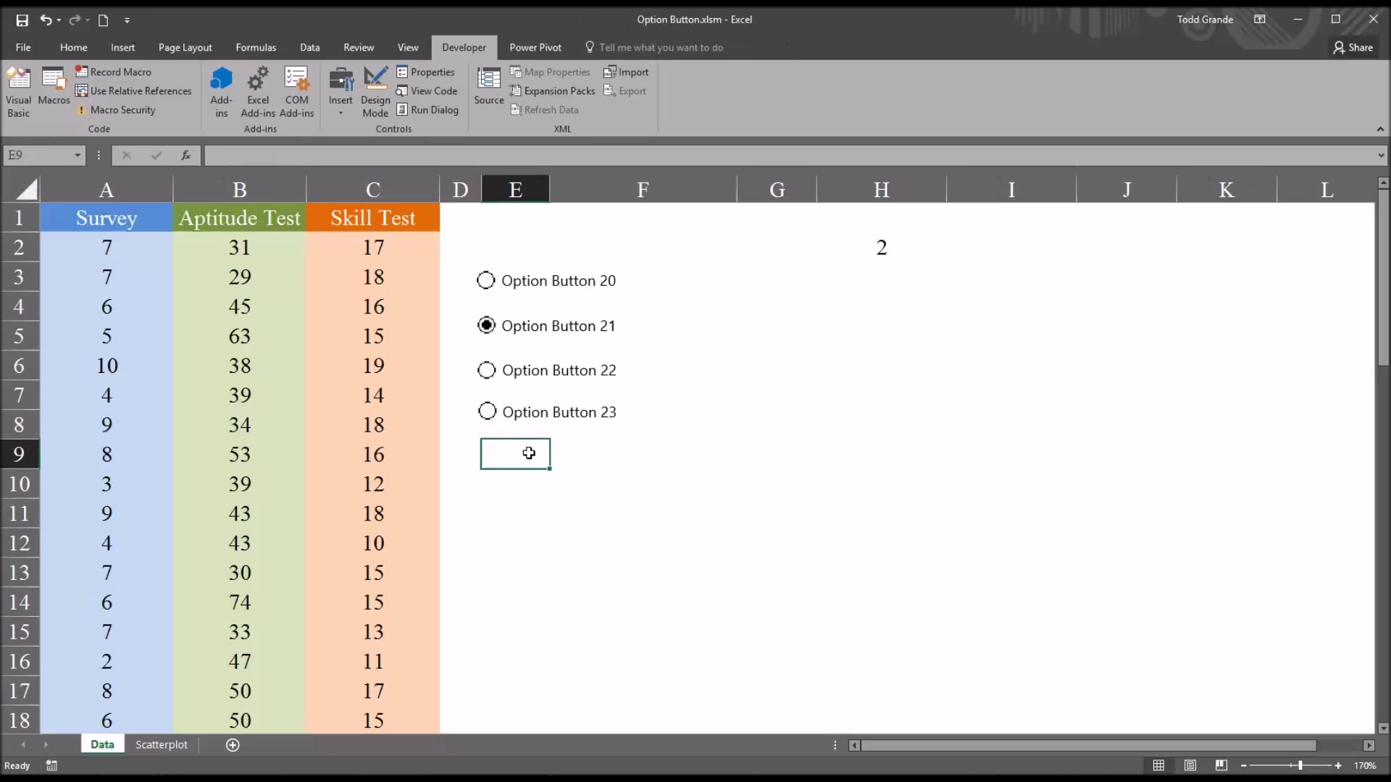
left_click(494, 373)
left_click(485, 412)
left_click(485, 284)
left_click(489, 413)
left_click(486, 372)
left_click(487, 326)
left_click(485, 289)
left_click(846, 247)
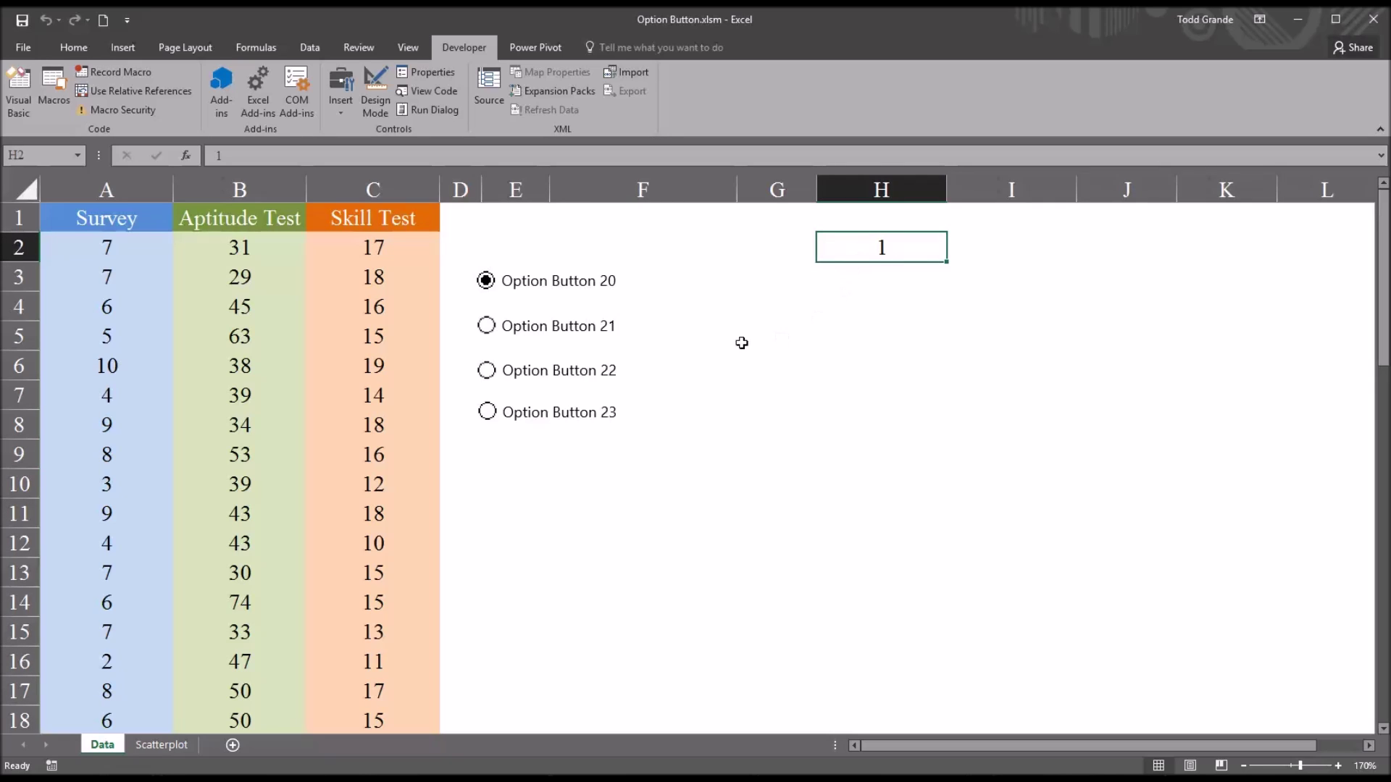
left_click(486, 327)
left_click(486, 371)
left_click(487, 413)
left_click(486, 282)
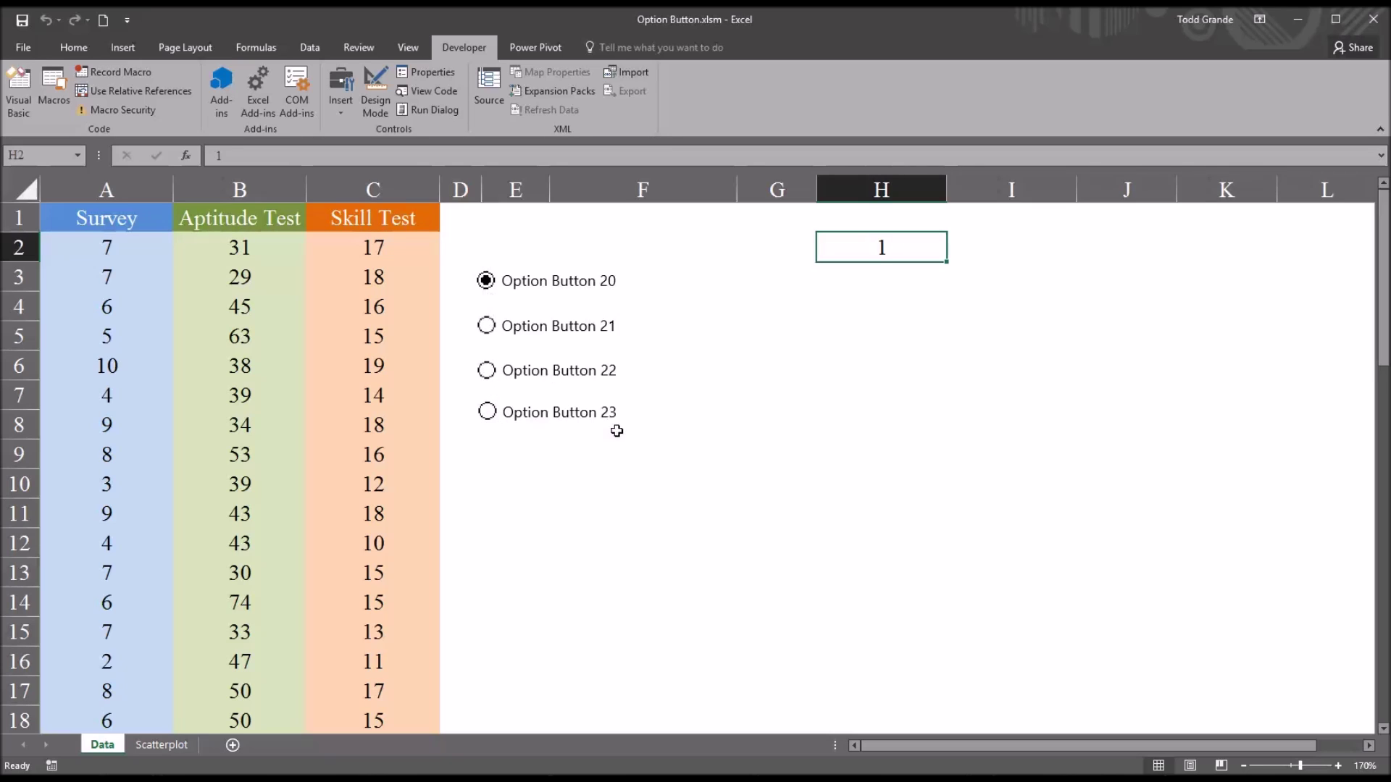
left_click(576, 471)
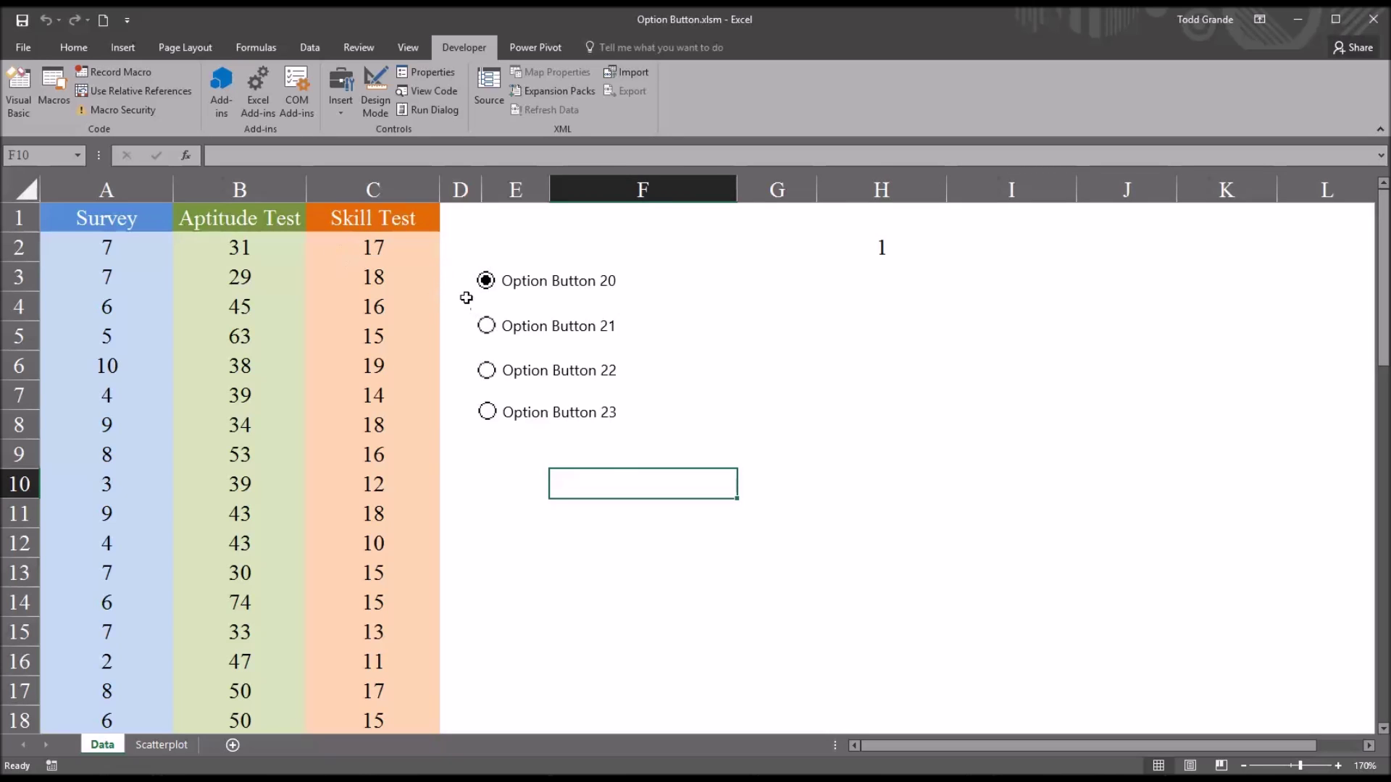
left_click(364, 251)
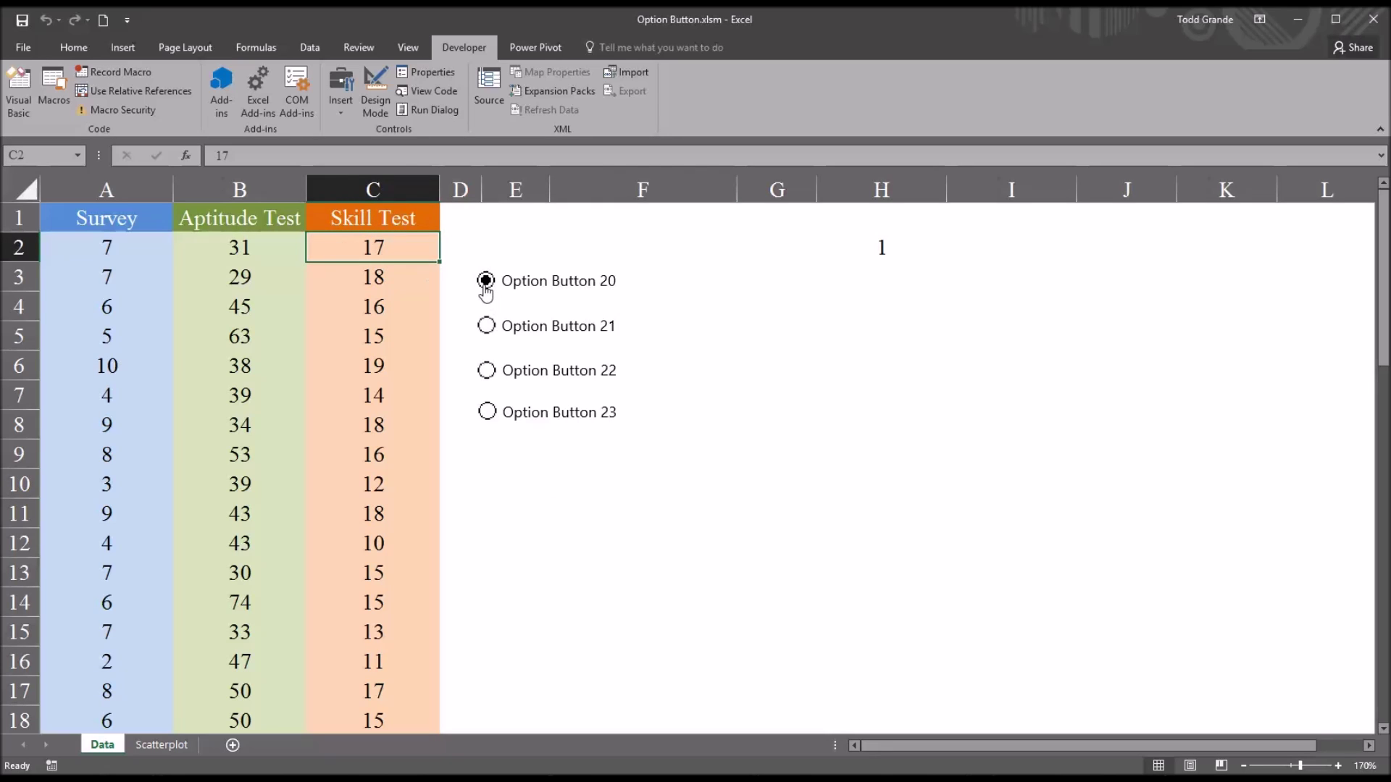
left_click(380, 277)
left_click(385, 310)
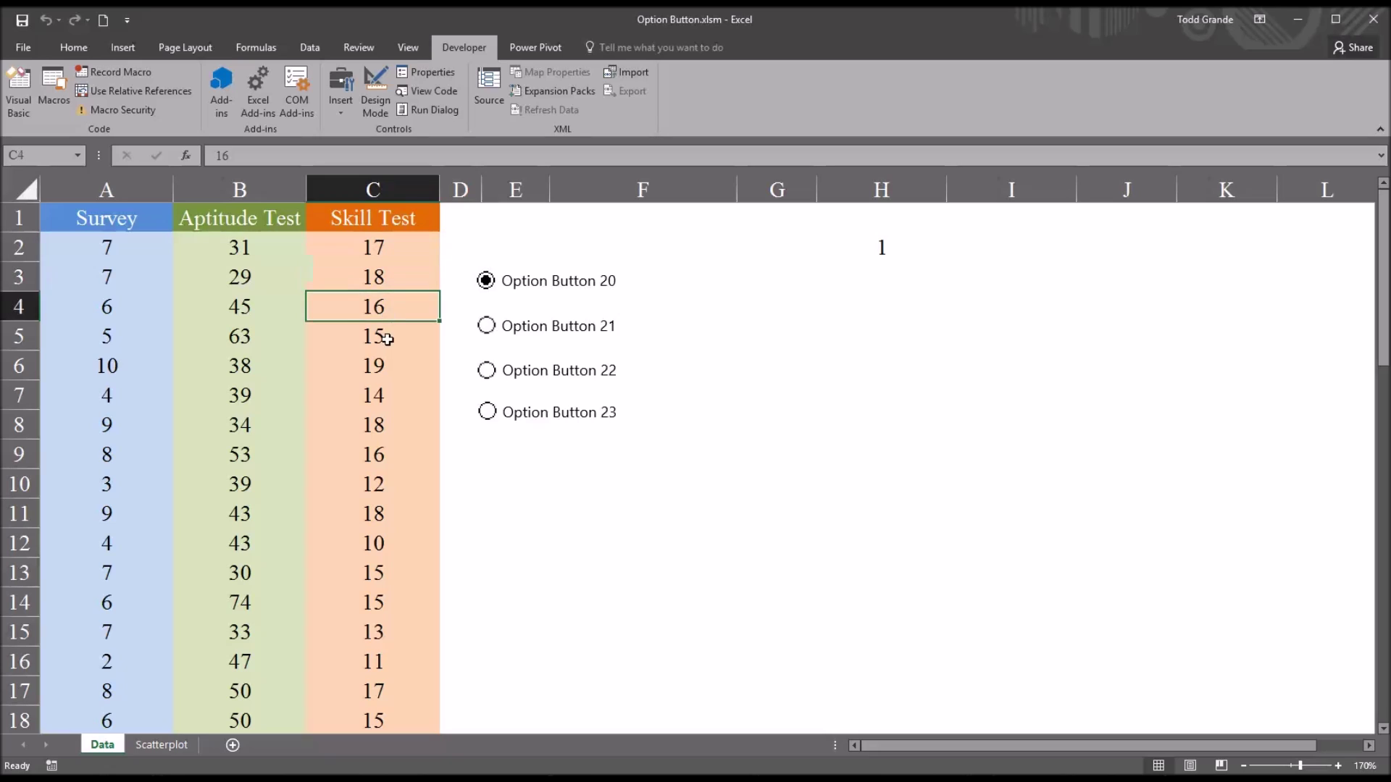
left_click(388, 339)
left_click(487, 329)
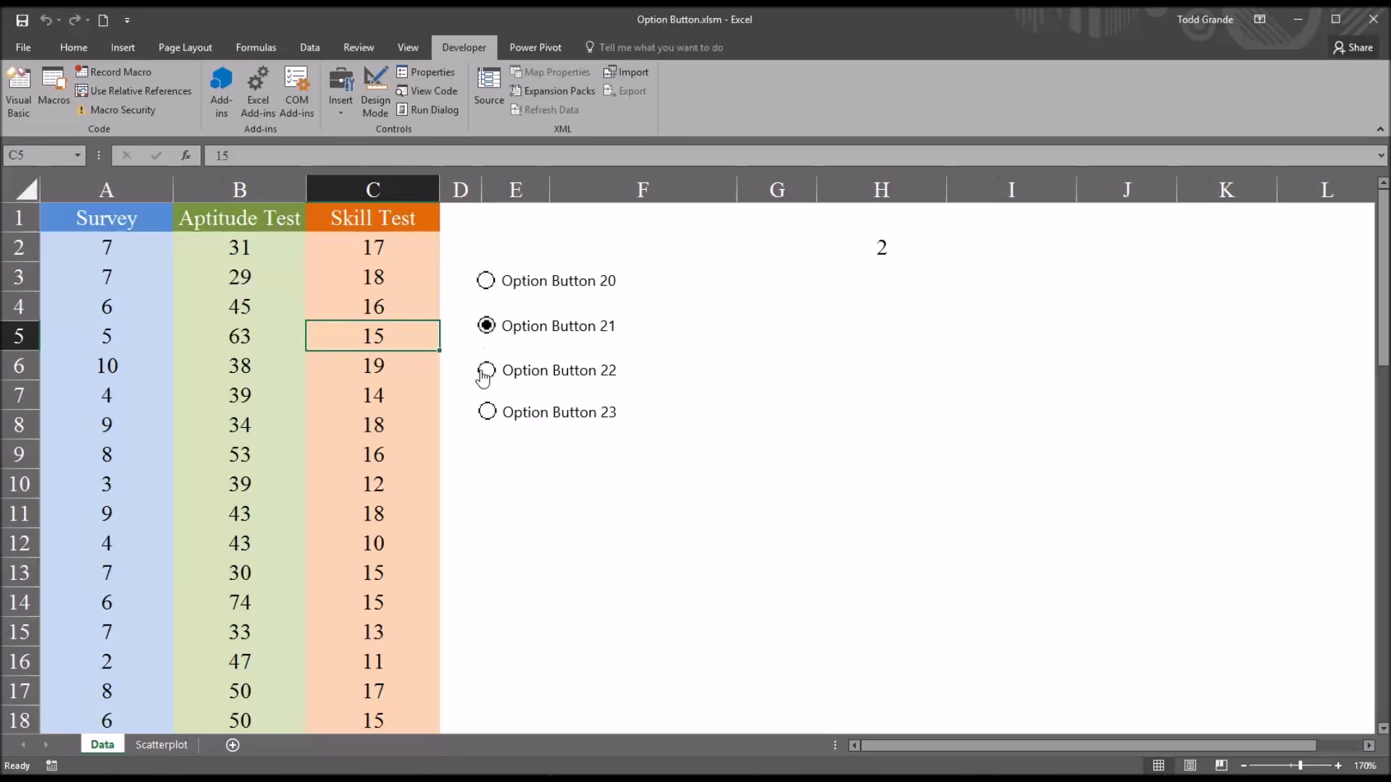
left_click(486, 370)
left_click(487, 412)
left_click(485, 281)
left_click(592, 483)
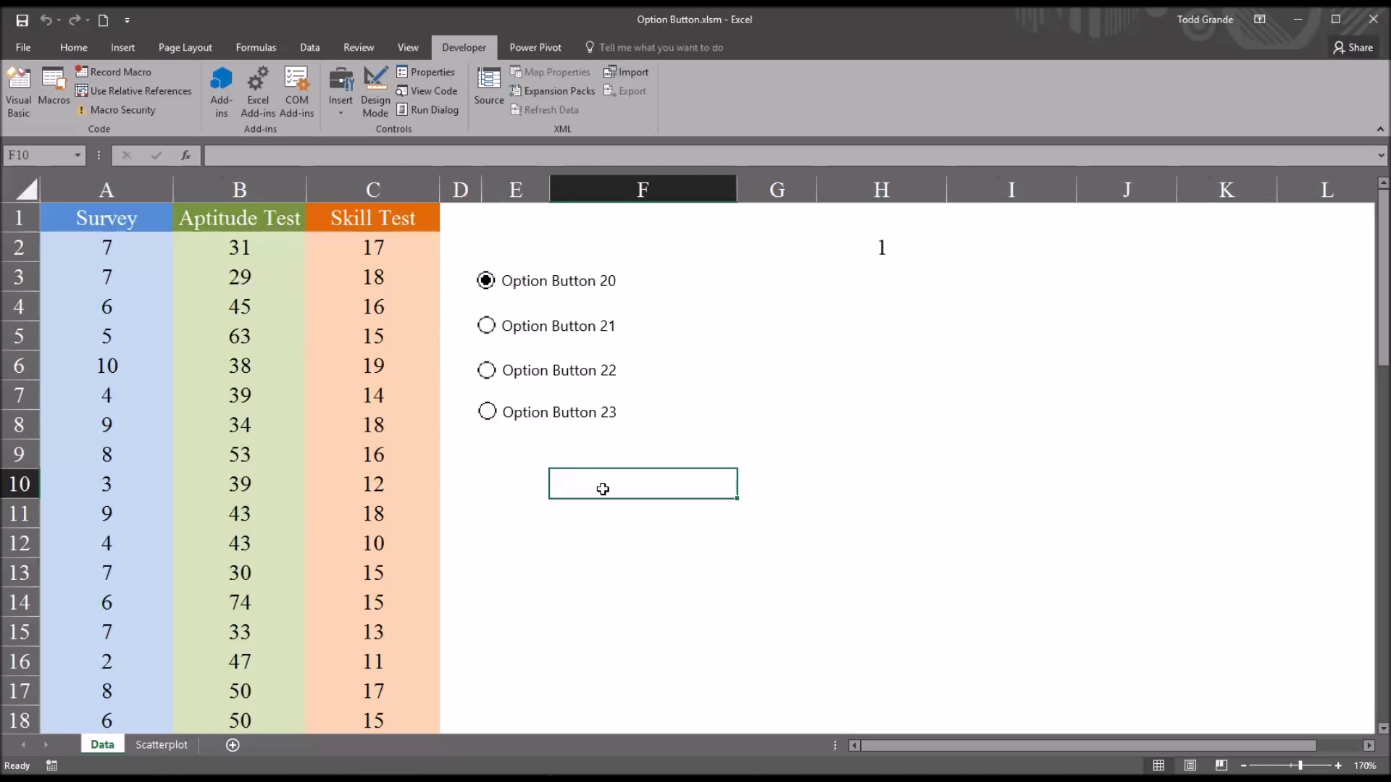
Step: Enter =CHOOSE(H2,C2,C3,C4,C5) in F10, which returns 17
type("=cho")
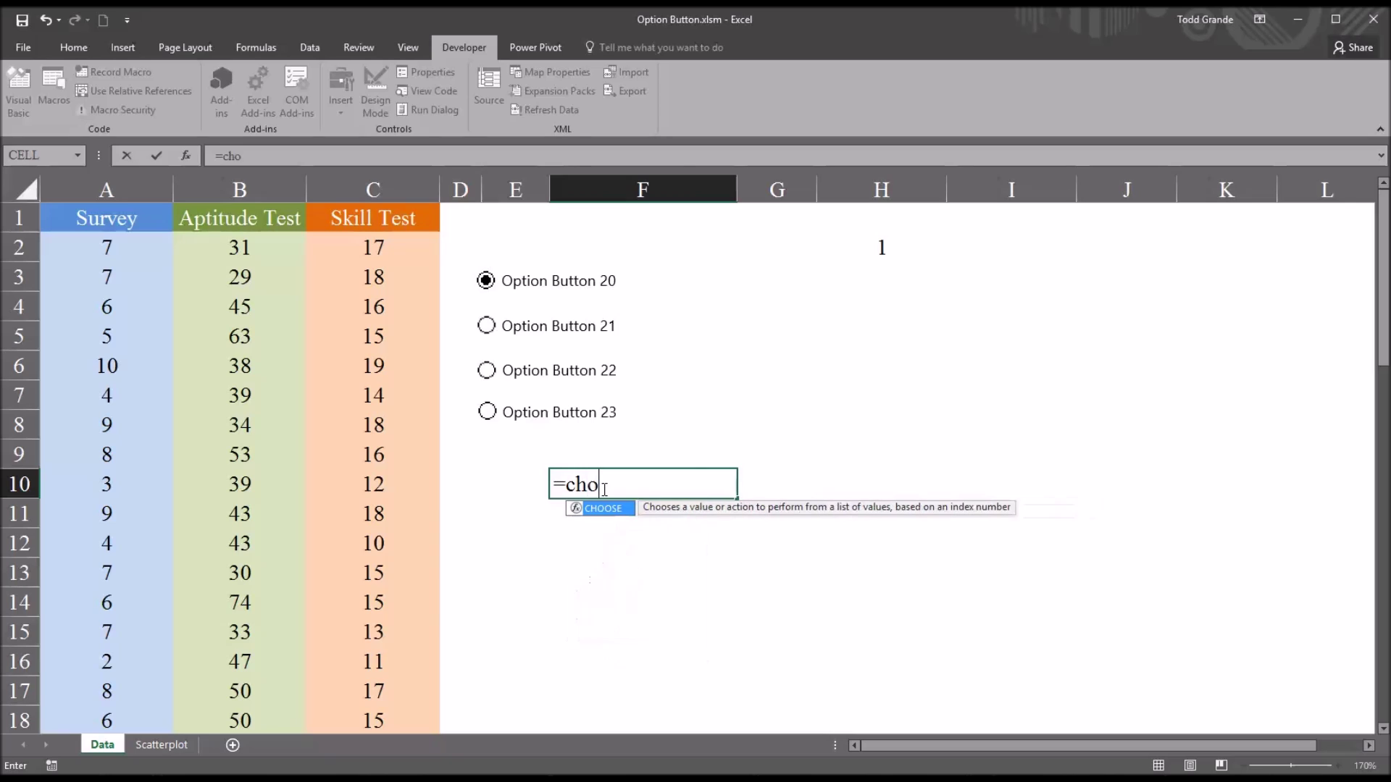
key("Tab")
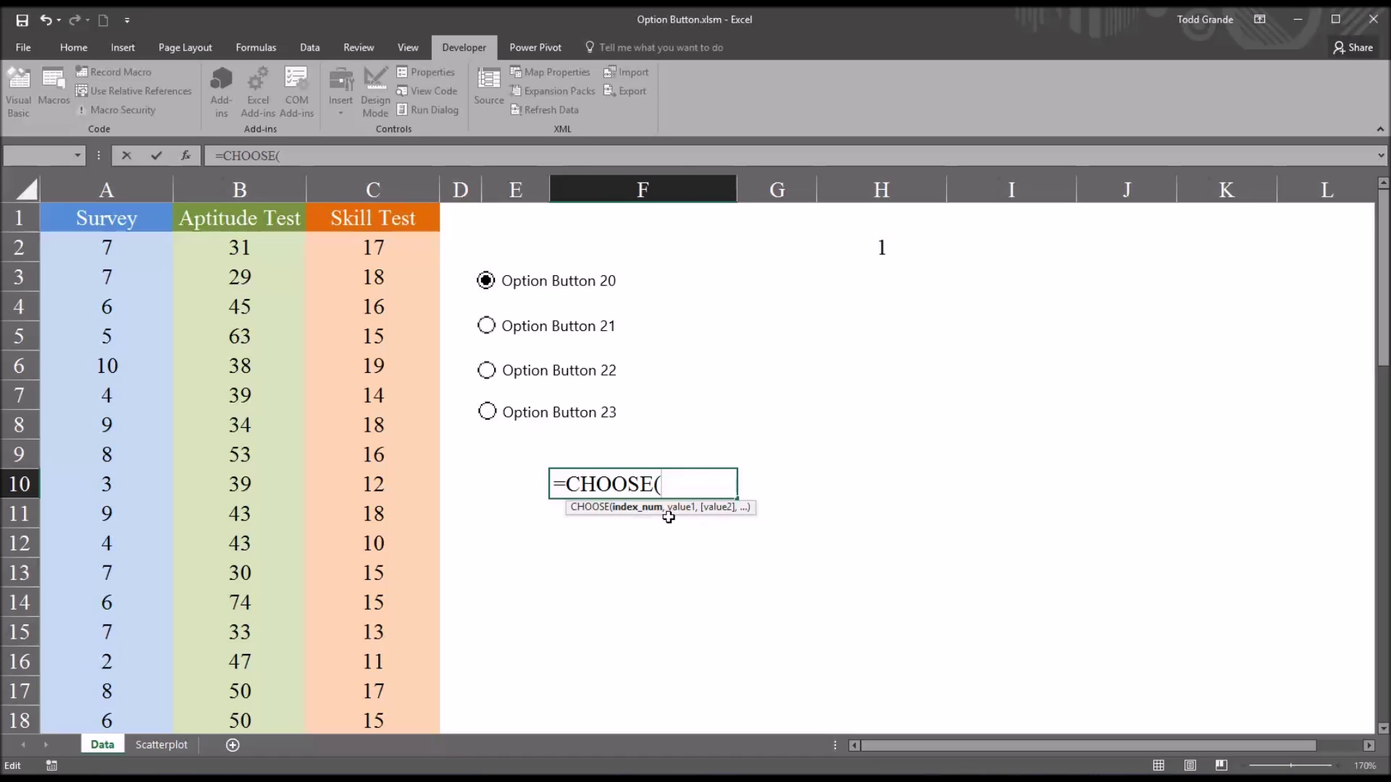
left_click(865, 250)
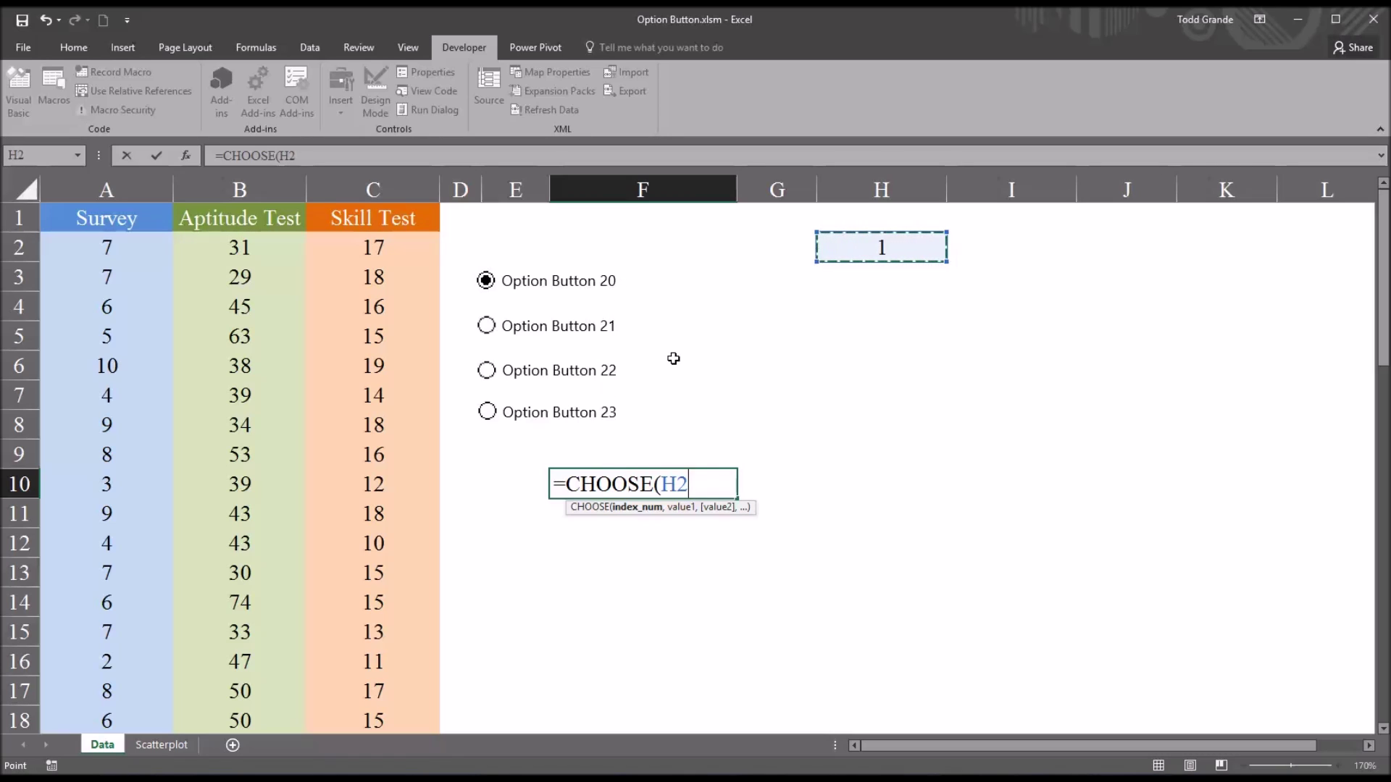
type(",")
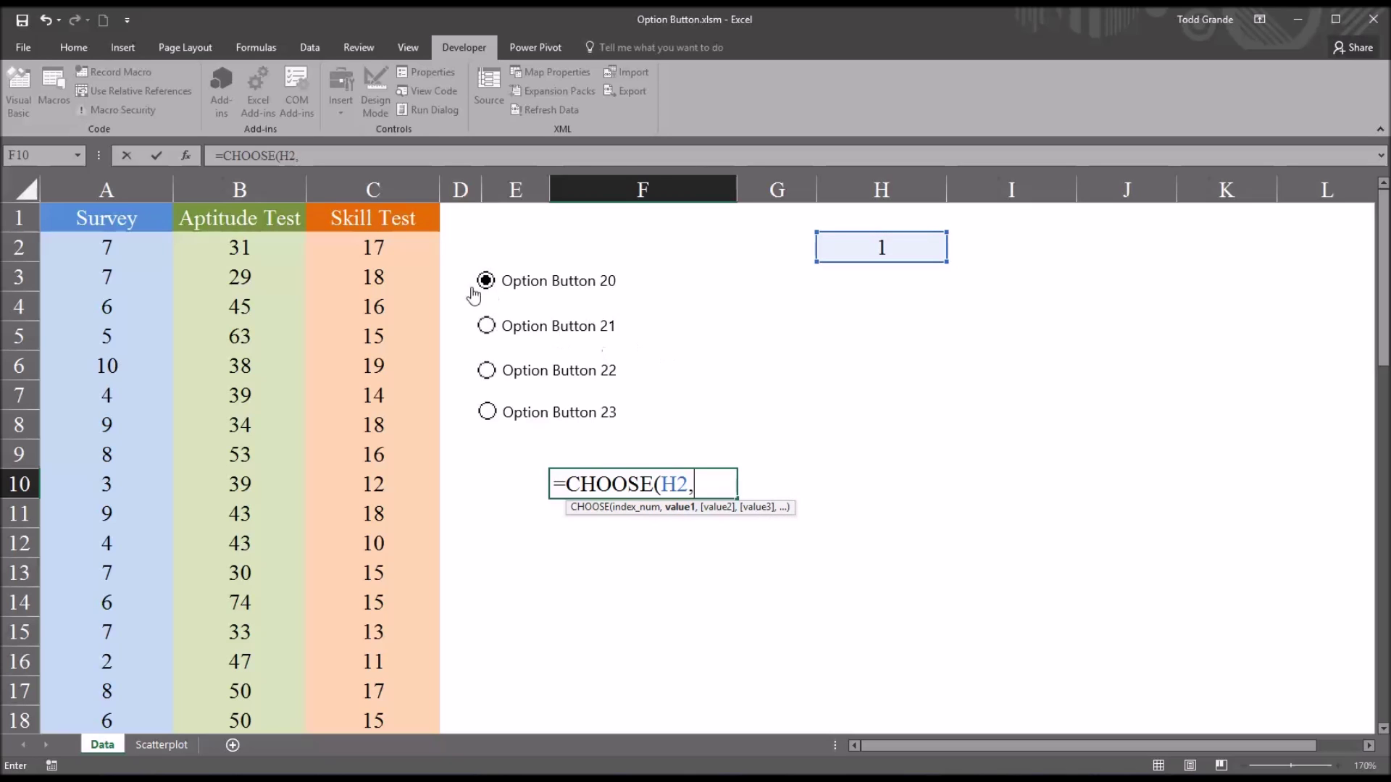
left_click(377, 250)
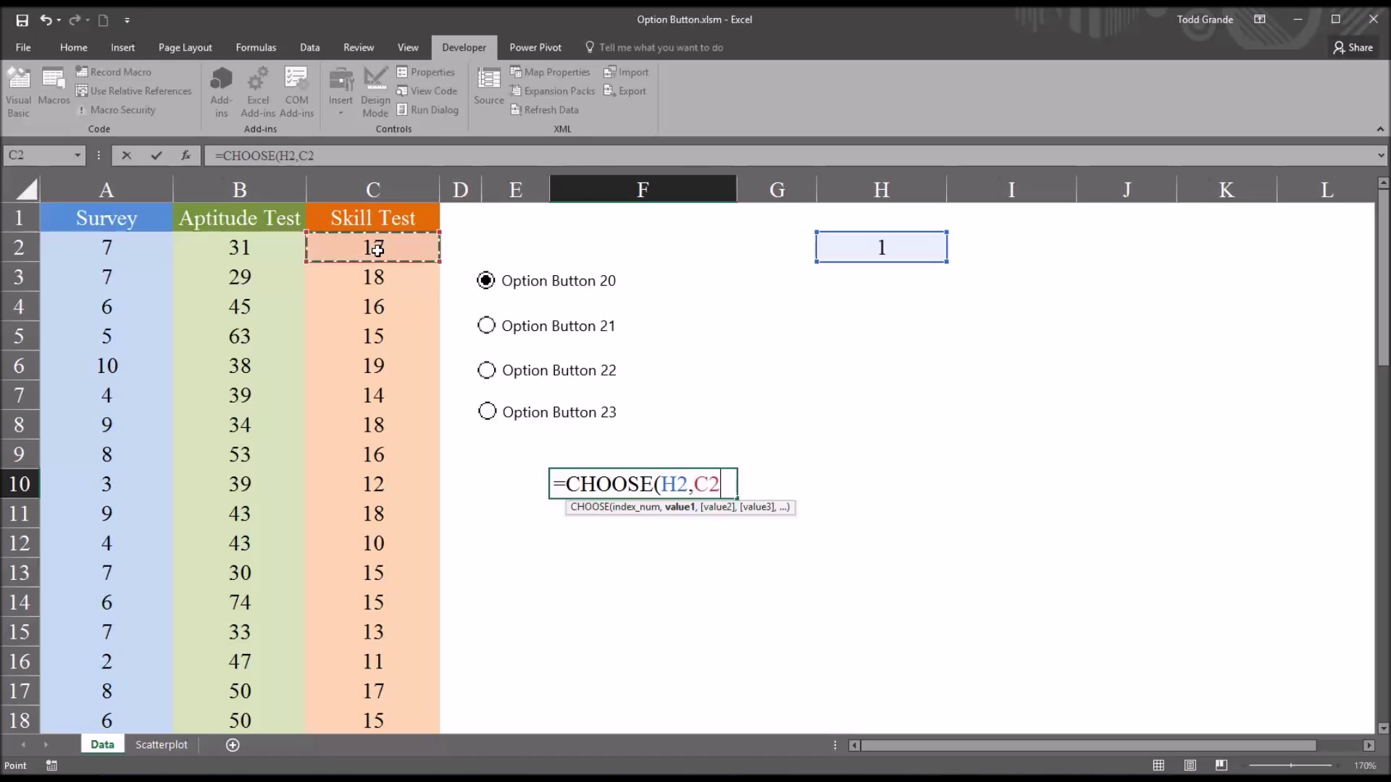
type(",")
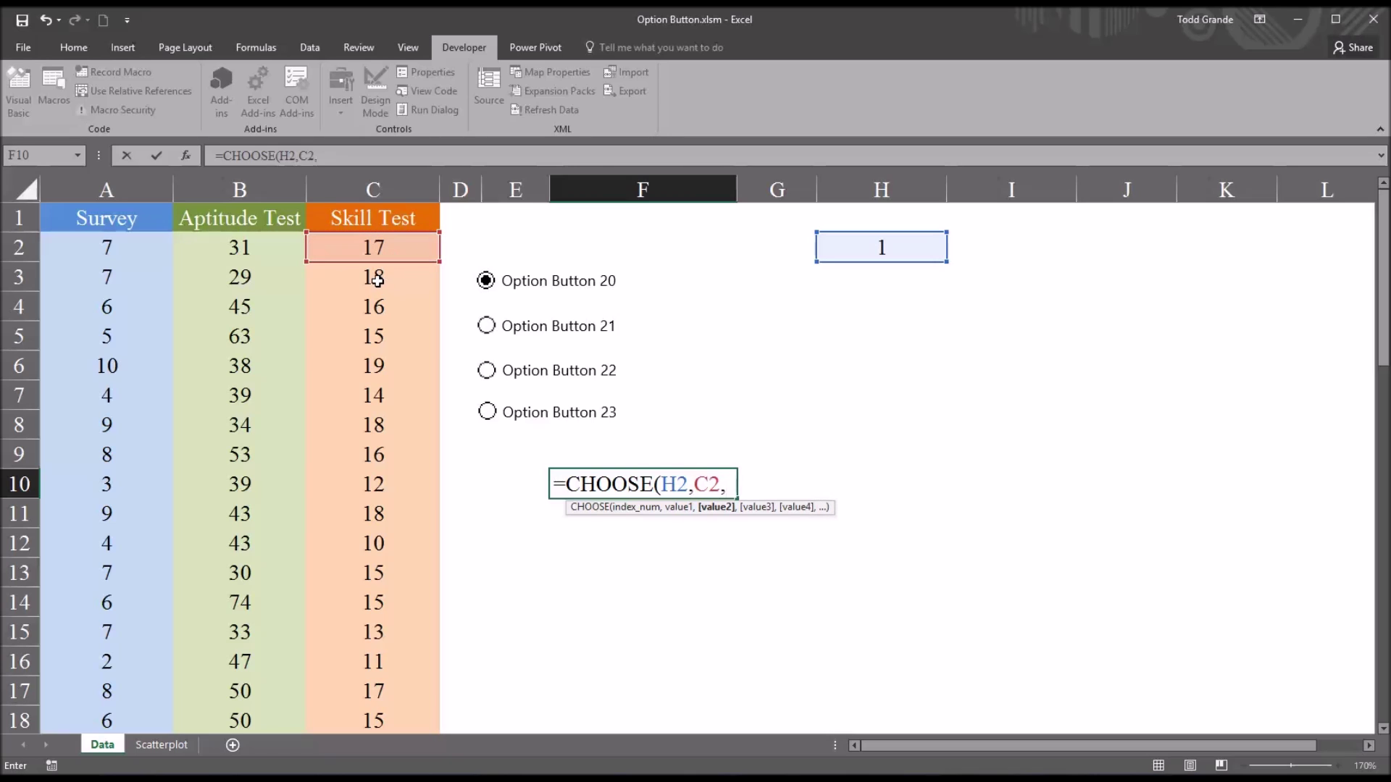
left_click(377, 280)
type(",")
left_click(382, 312)
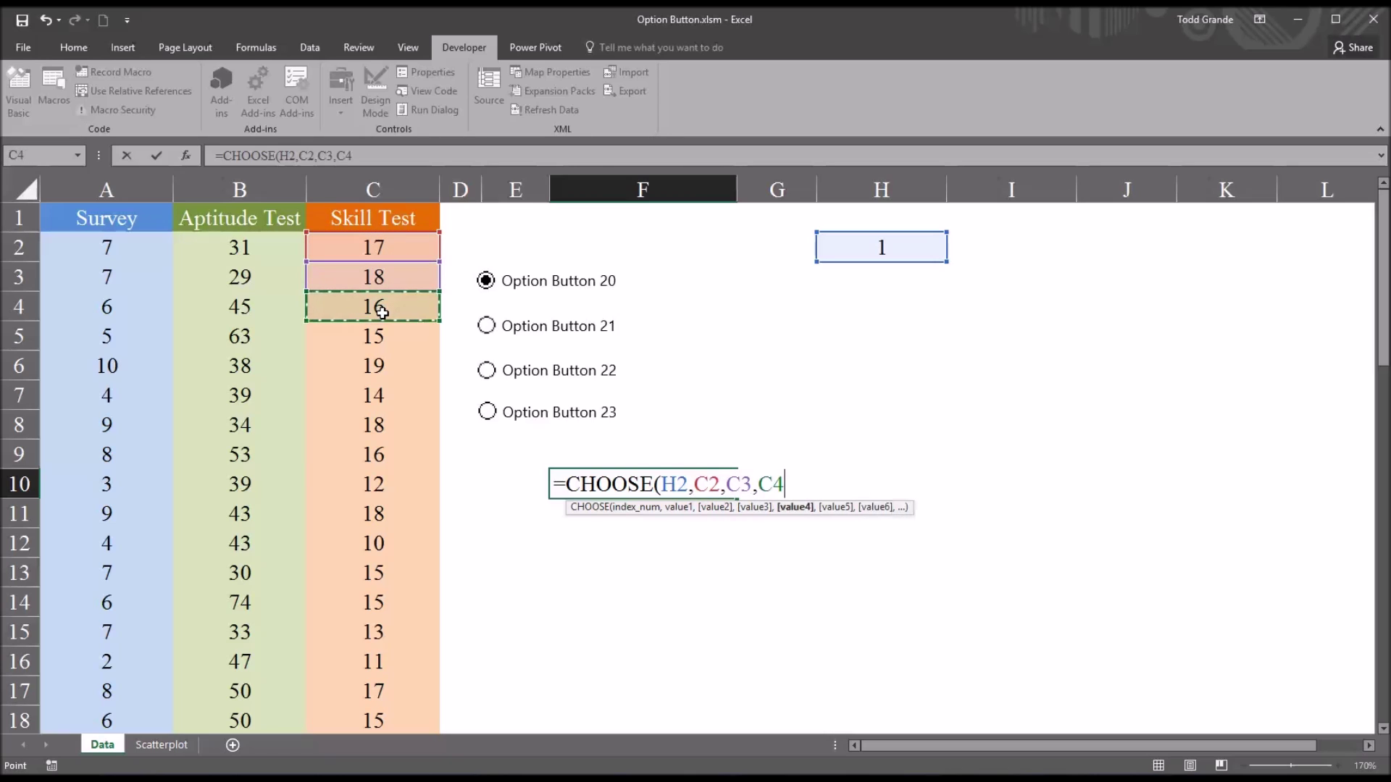
type(",")
left_click(376, 341)
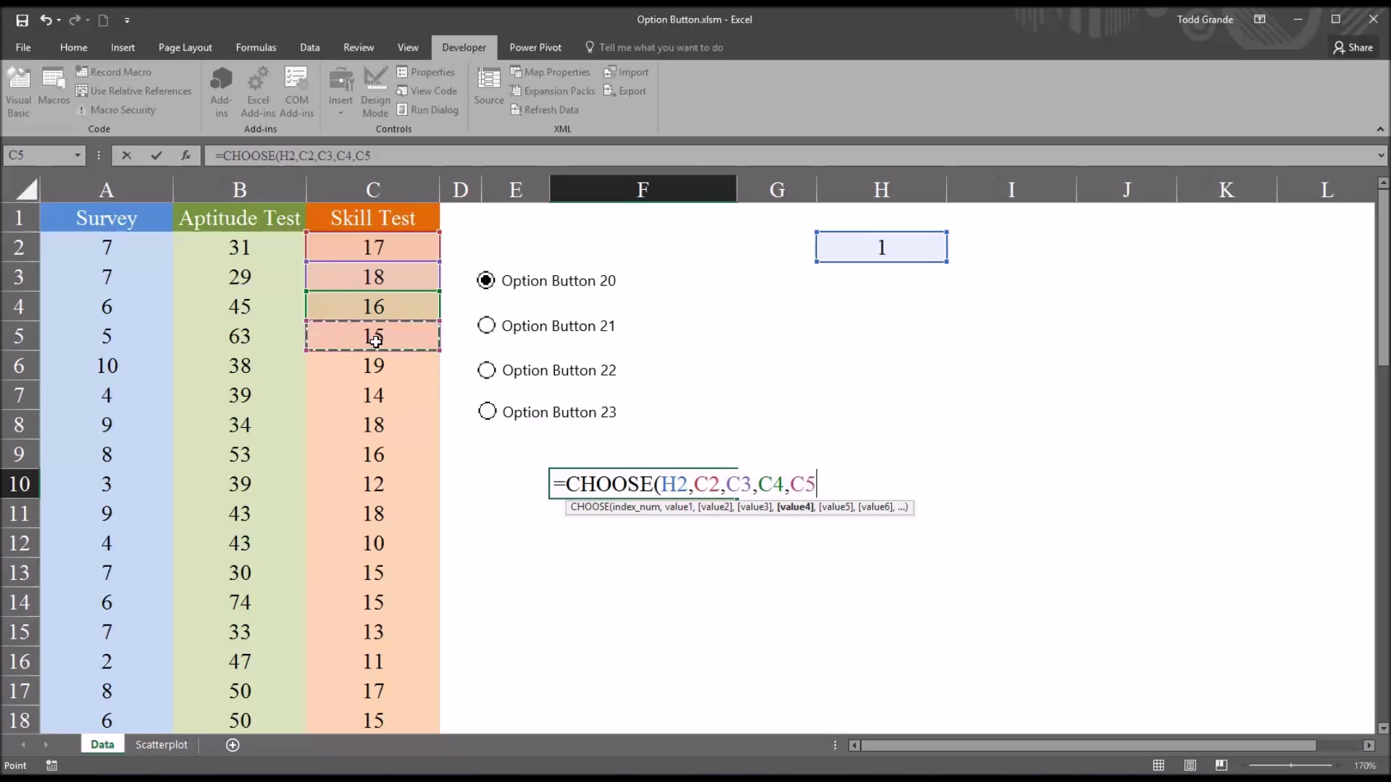
key("Return")
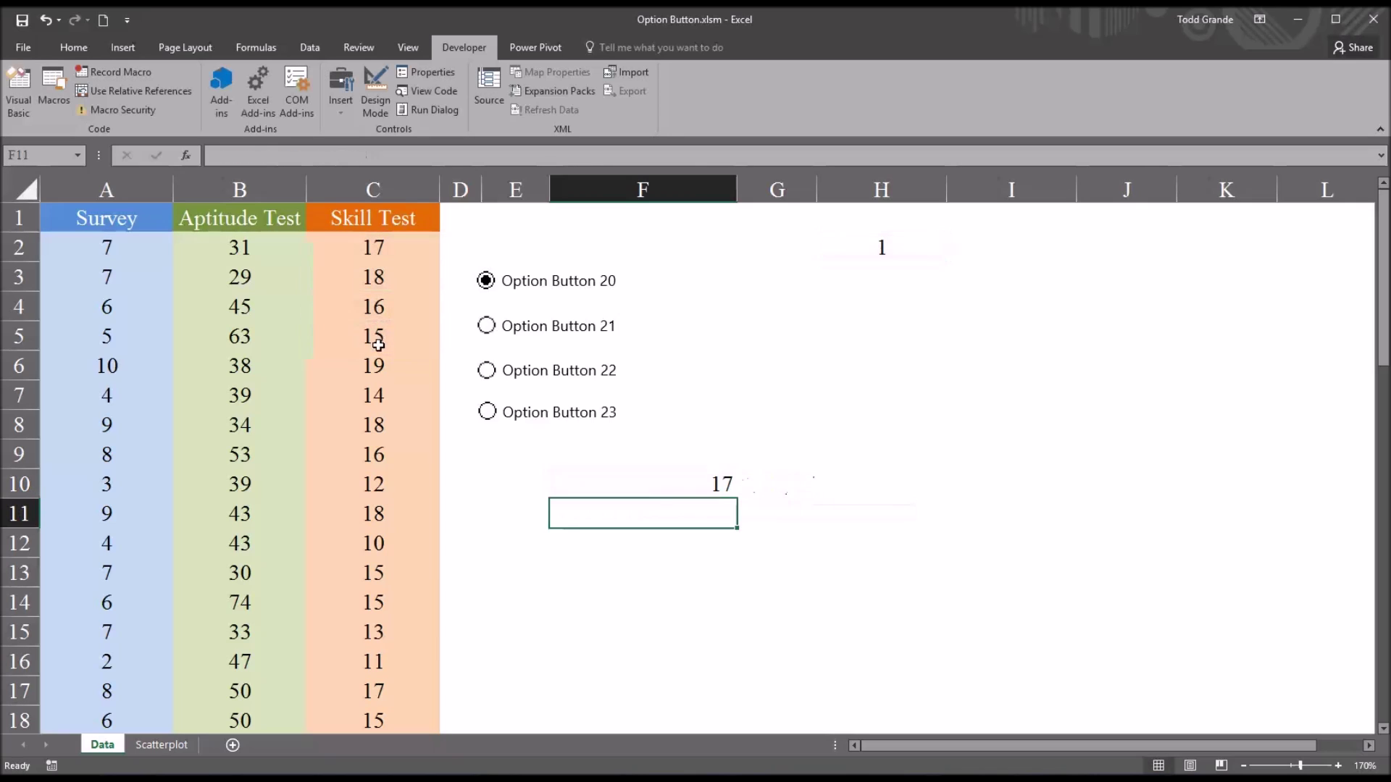
left_click(713, 492)
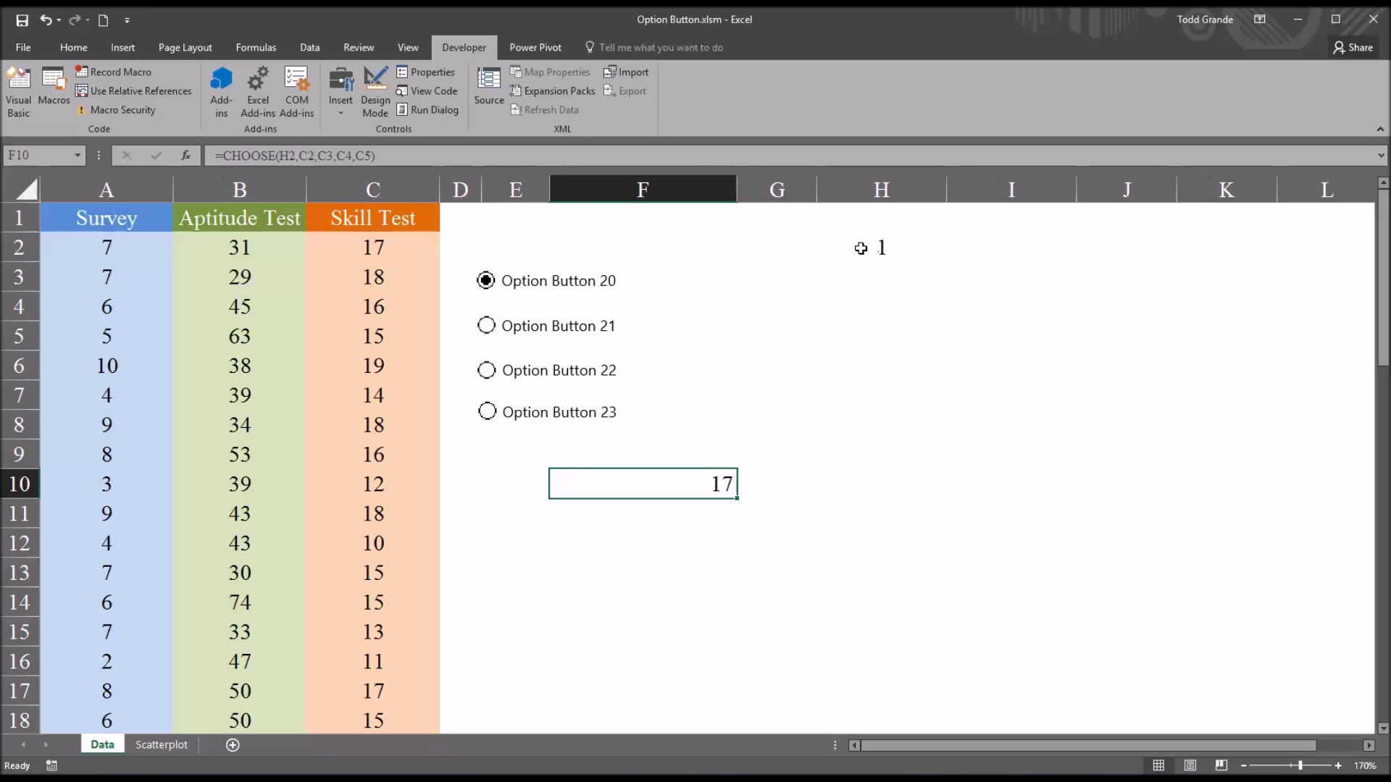
left_click(486, 329)
left_click(859, 248)
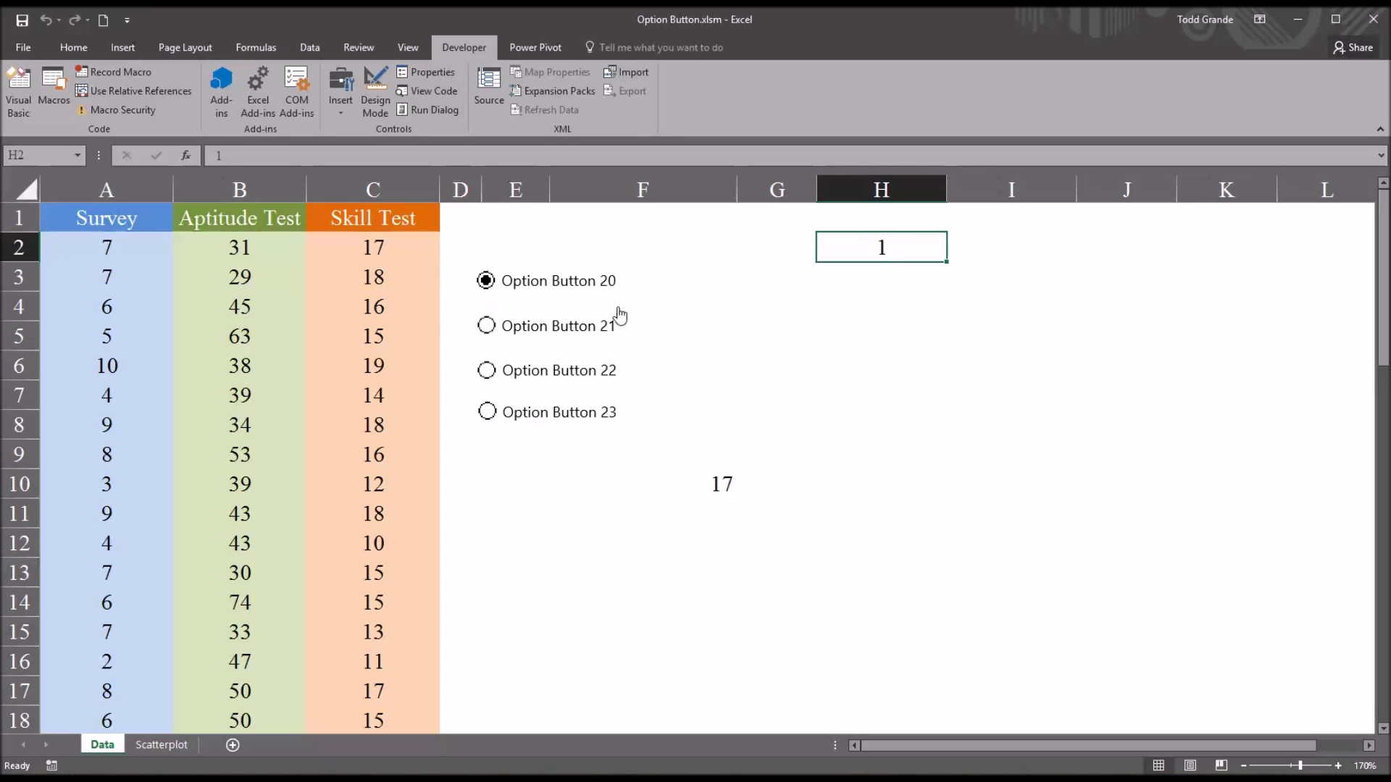
left_click(486, 326)
left_click(486, 370)
left_click(485, 413)
left_click_drag(392, 249, 398, 333)
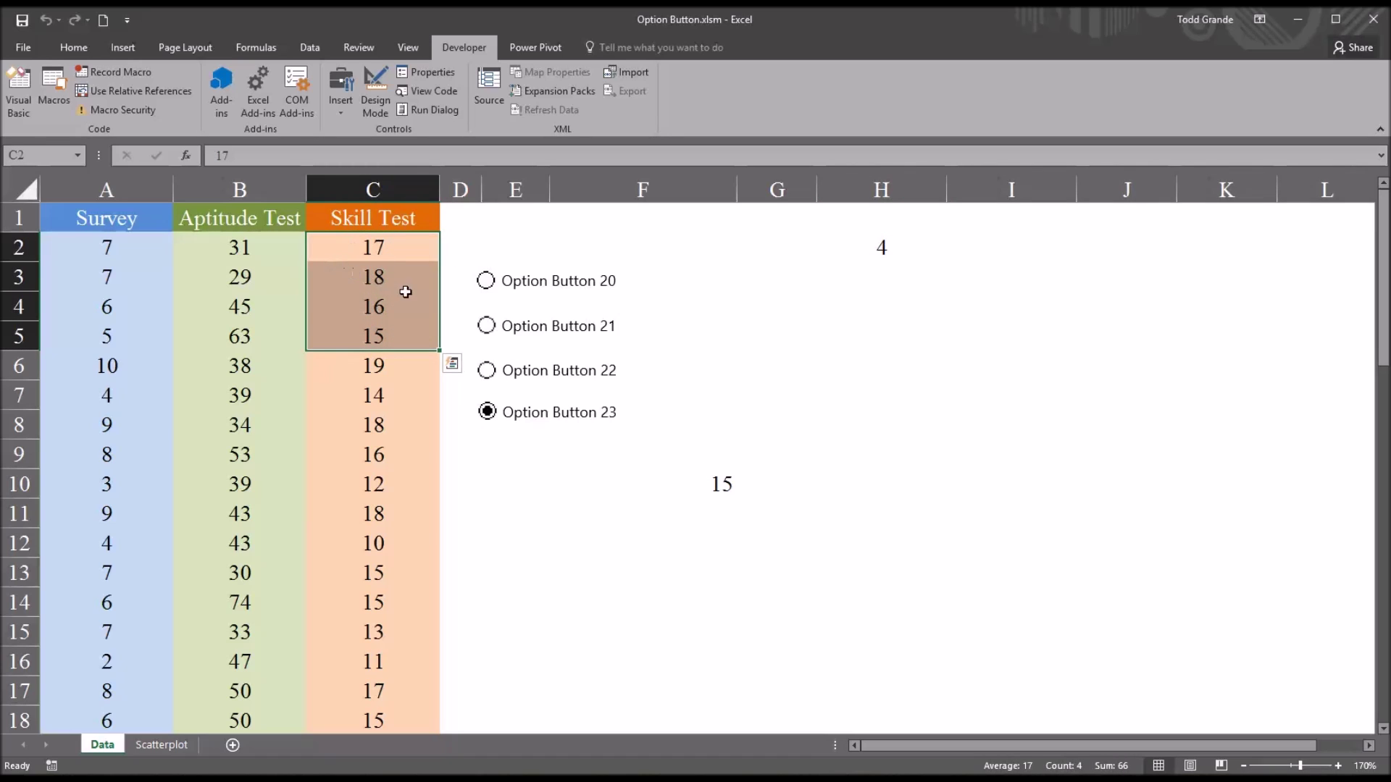
key("Right")
key("Right")
key("Right")
key("Right")
key("Right")
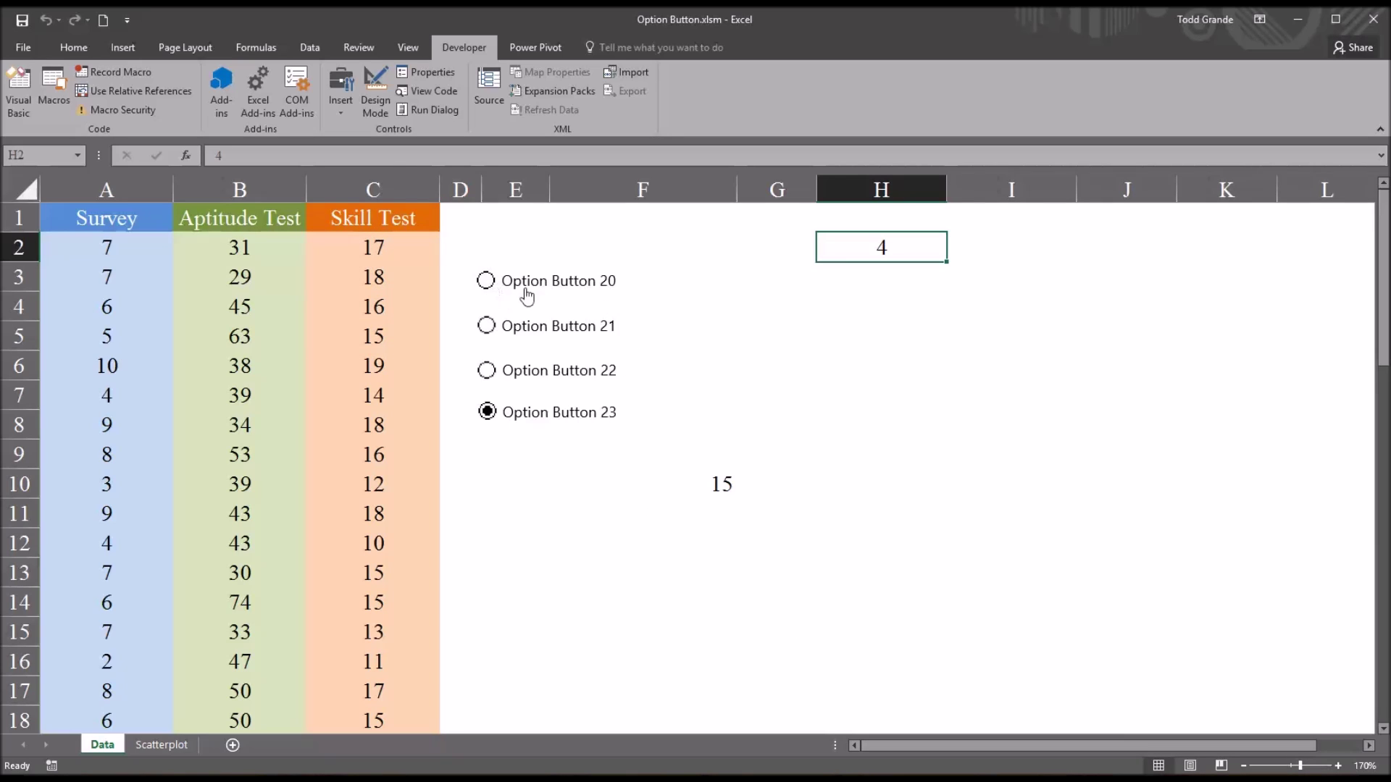
left_click(487, 283)
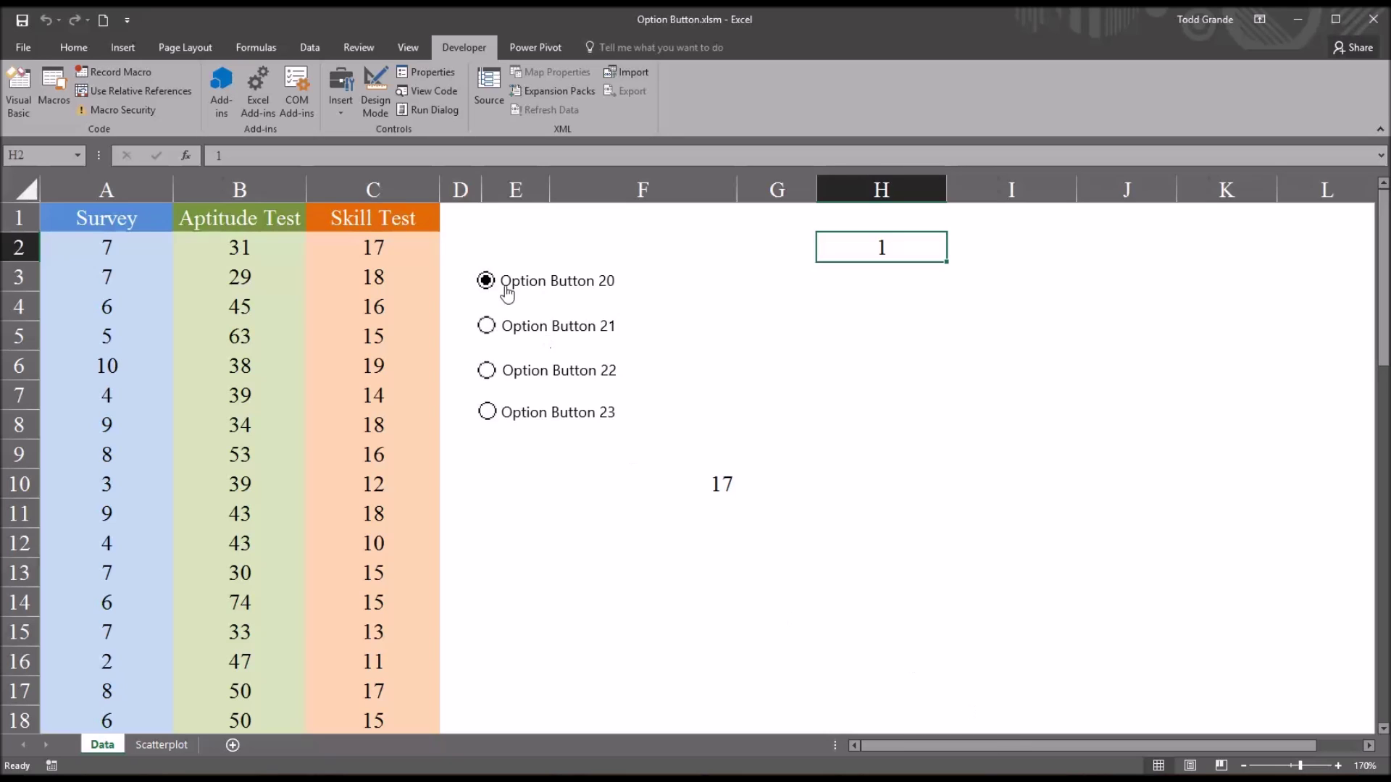
Step: Draw a group box right of the option buttons and move it up and left
left_click(335, 111)
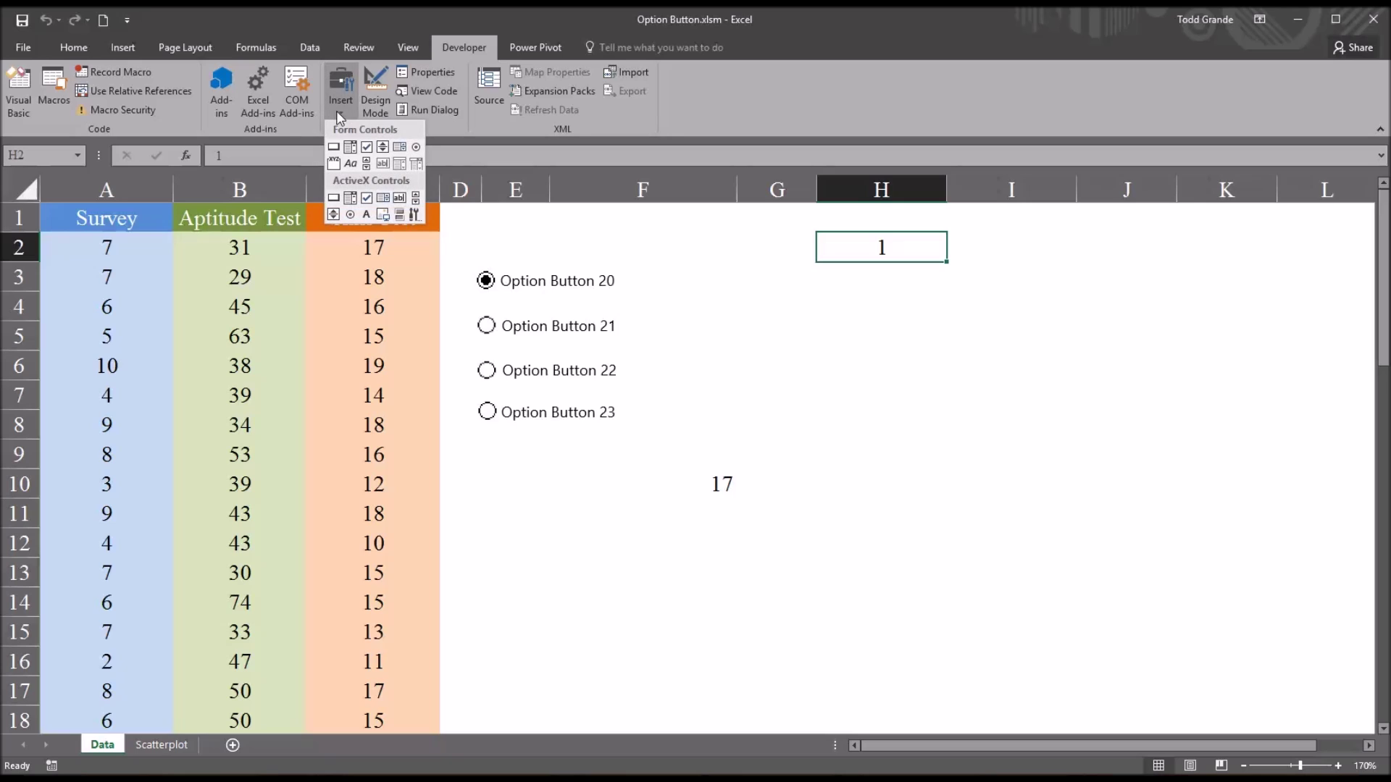
left_click(334, 164)
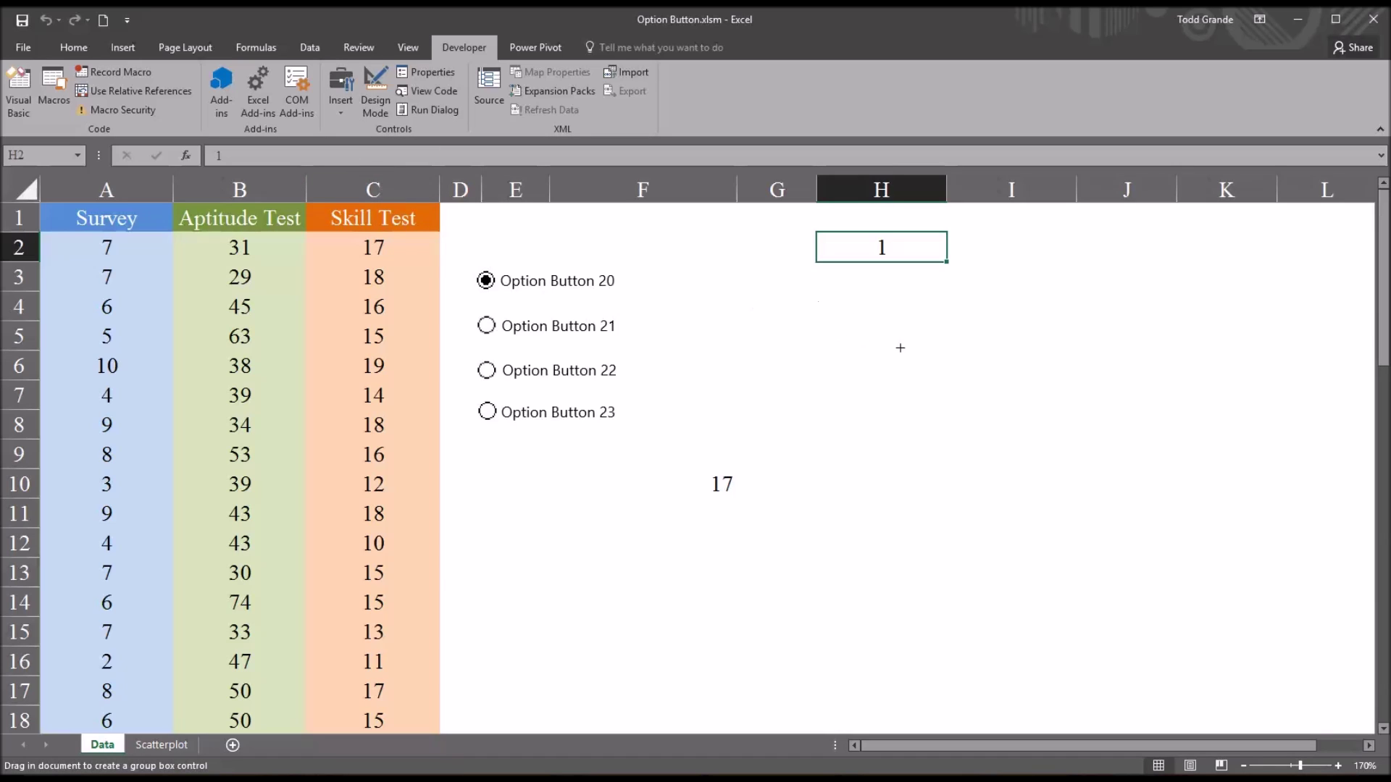
left_click_drag(848, 342, 1111, 549)
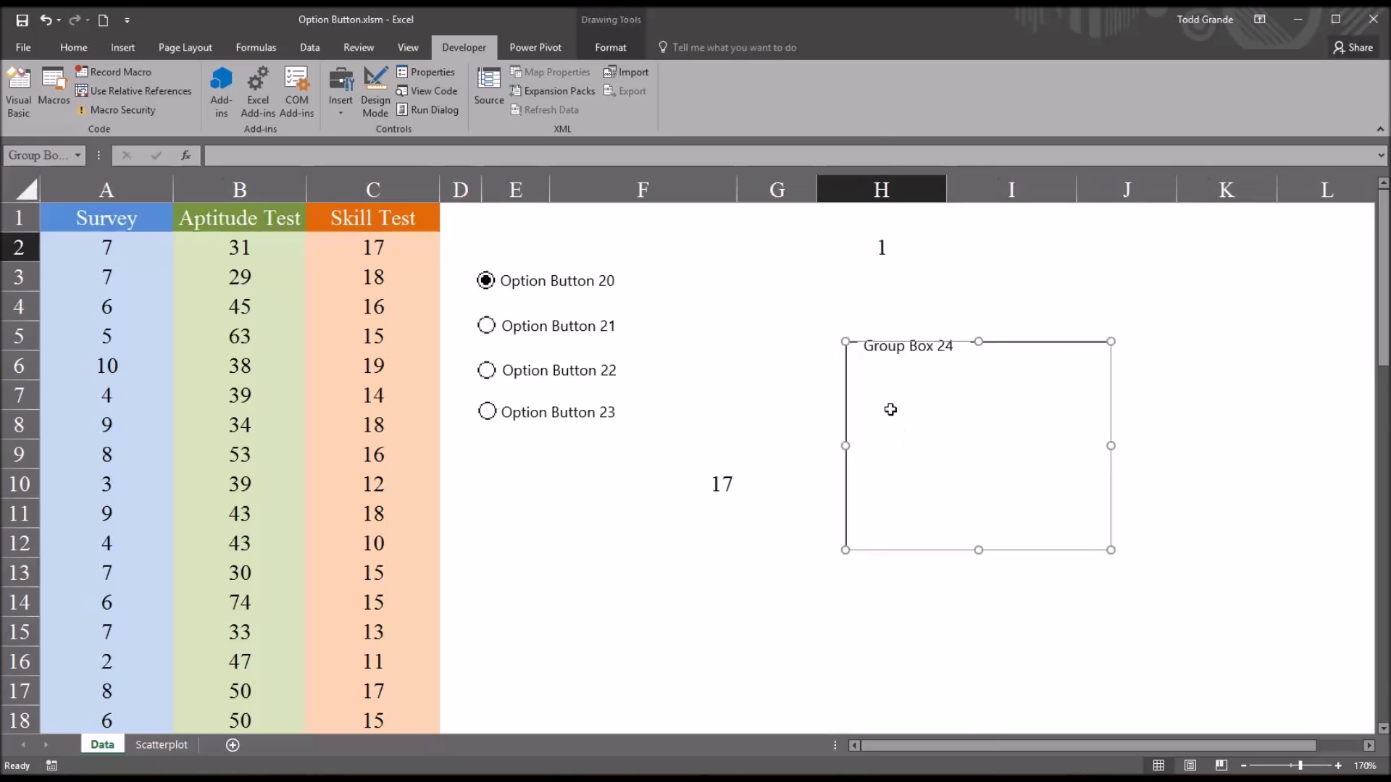
left_click_drag(952, 342, 915, 323)
Step: Draw three stacked option buttons (25, 26, 27) inside Group Box 24
left_click(340, 102)
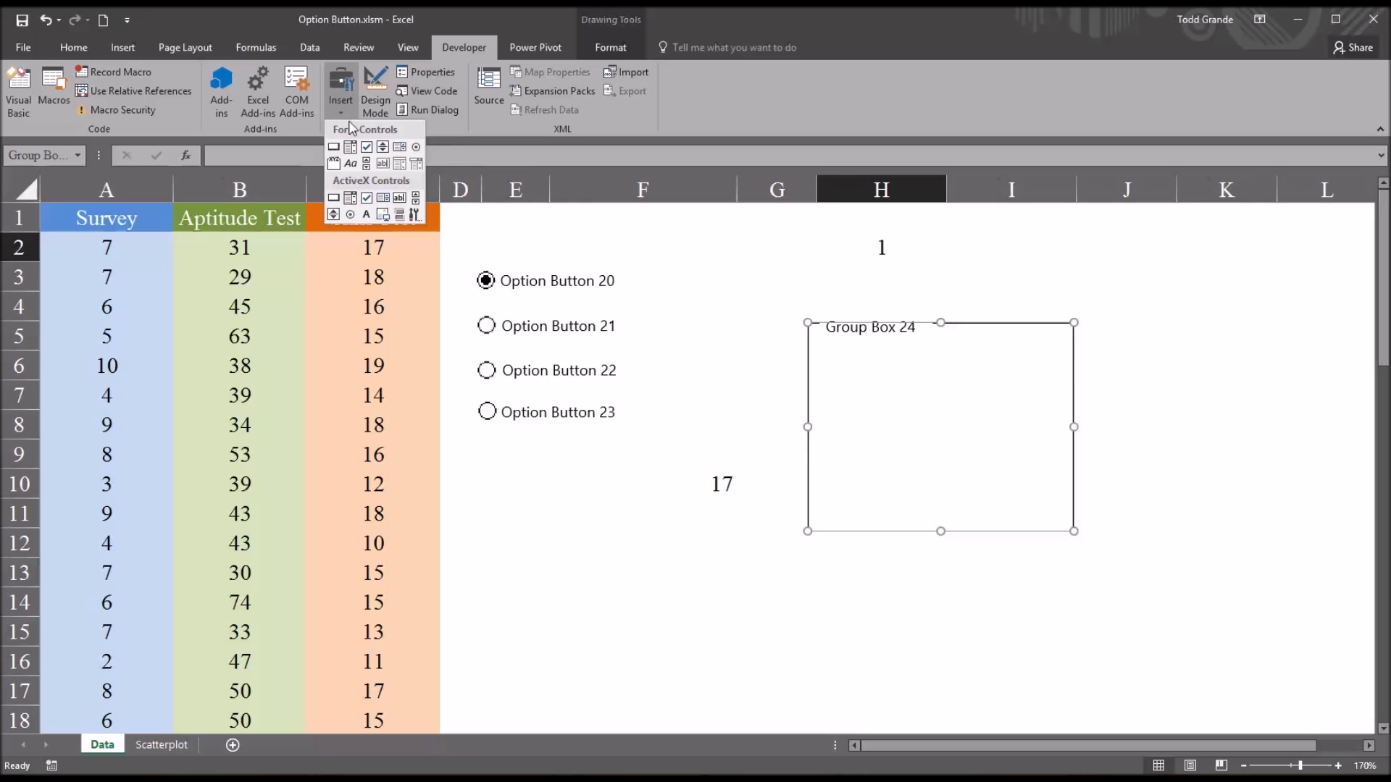
left_click(418, 145)
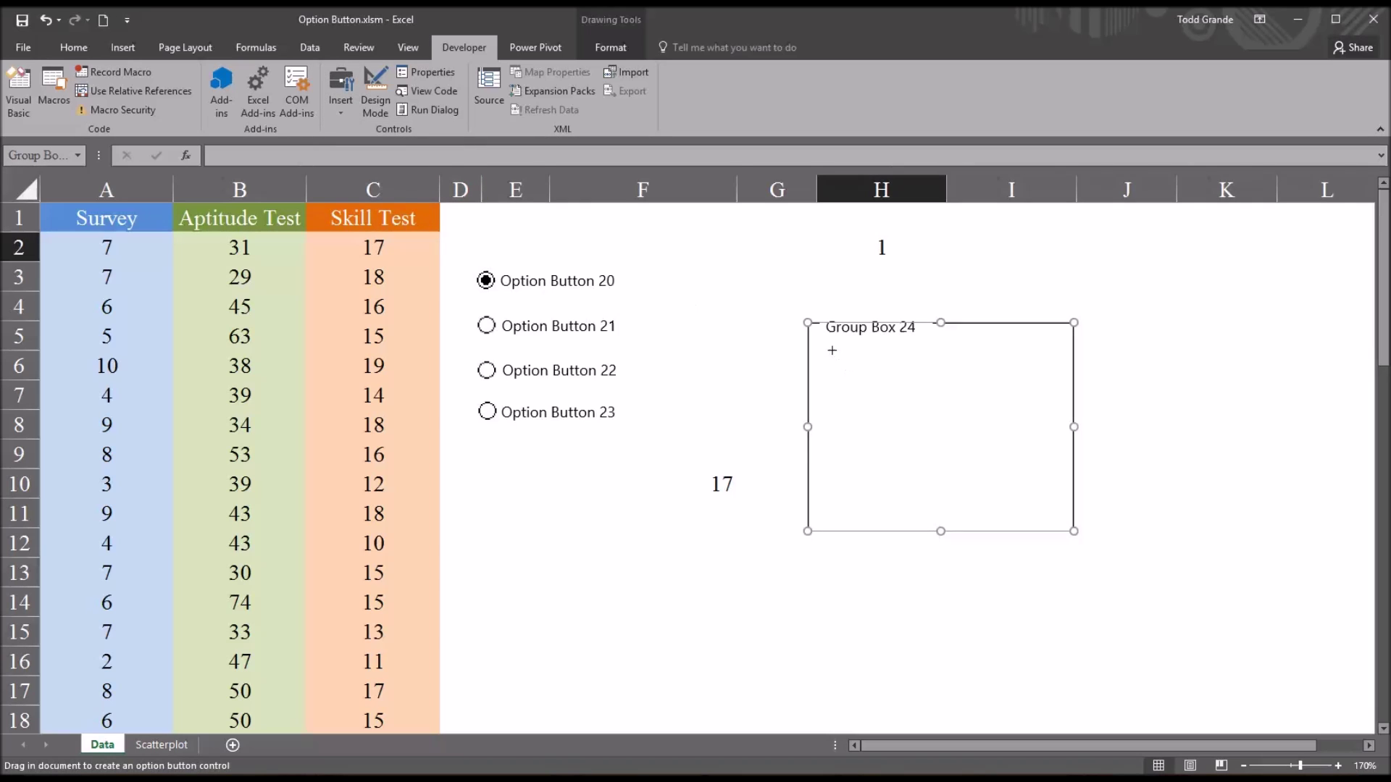
left_click_drag(832, 350, 961, 382)
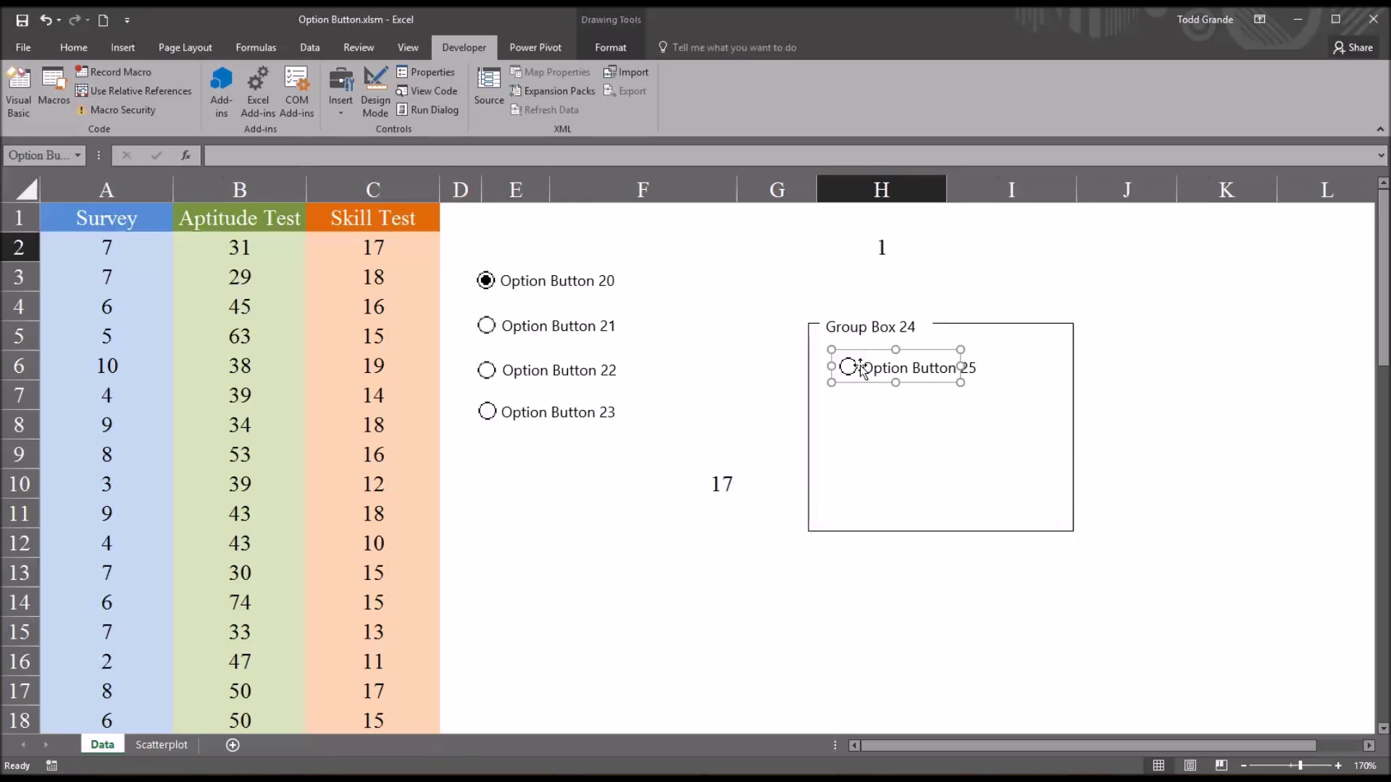
left_click(341, 101)
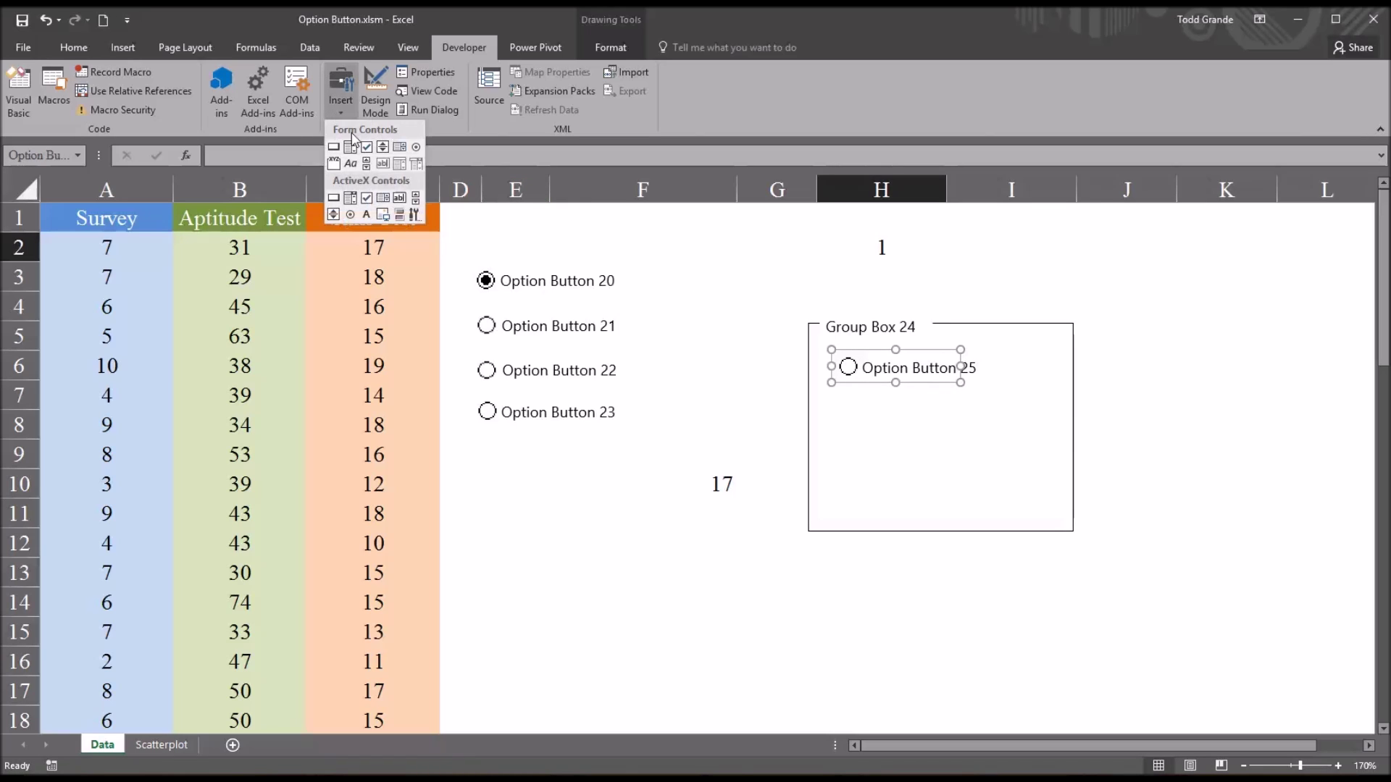
left_click(416, 147)
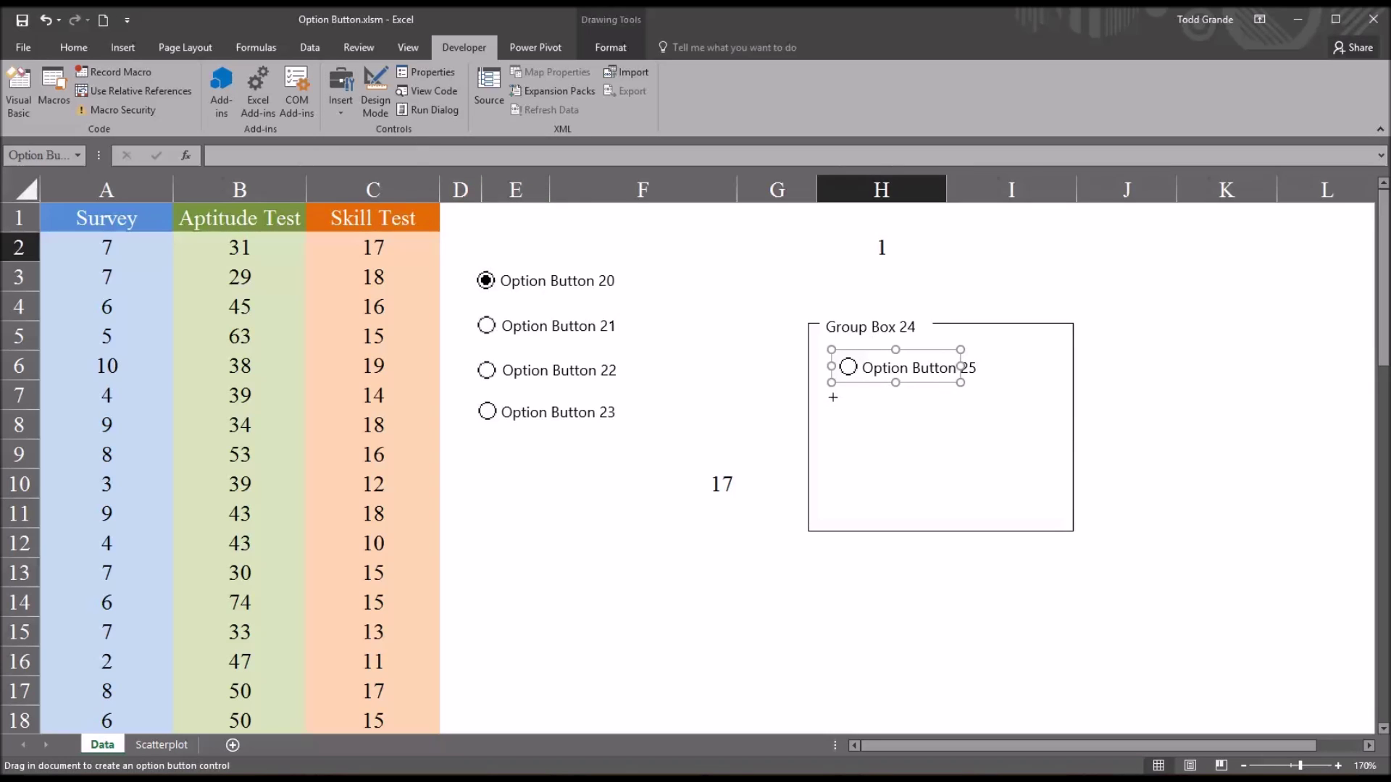
left_click_drag(832, 396, 979, 428)
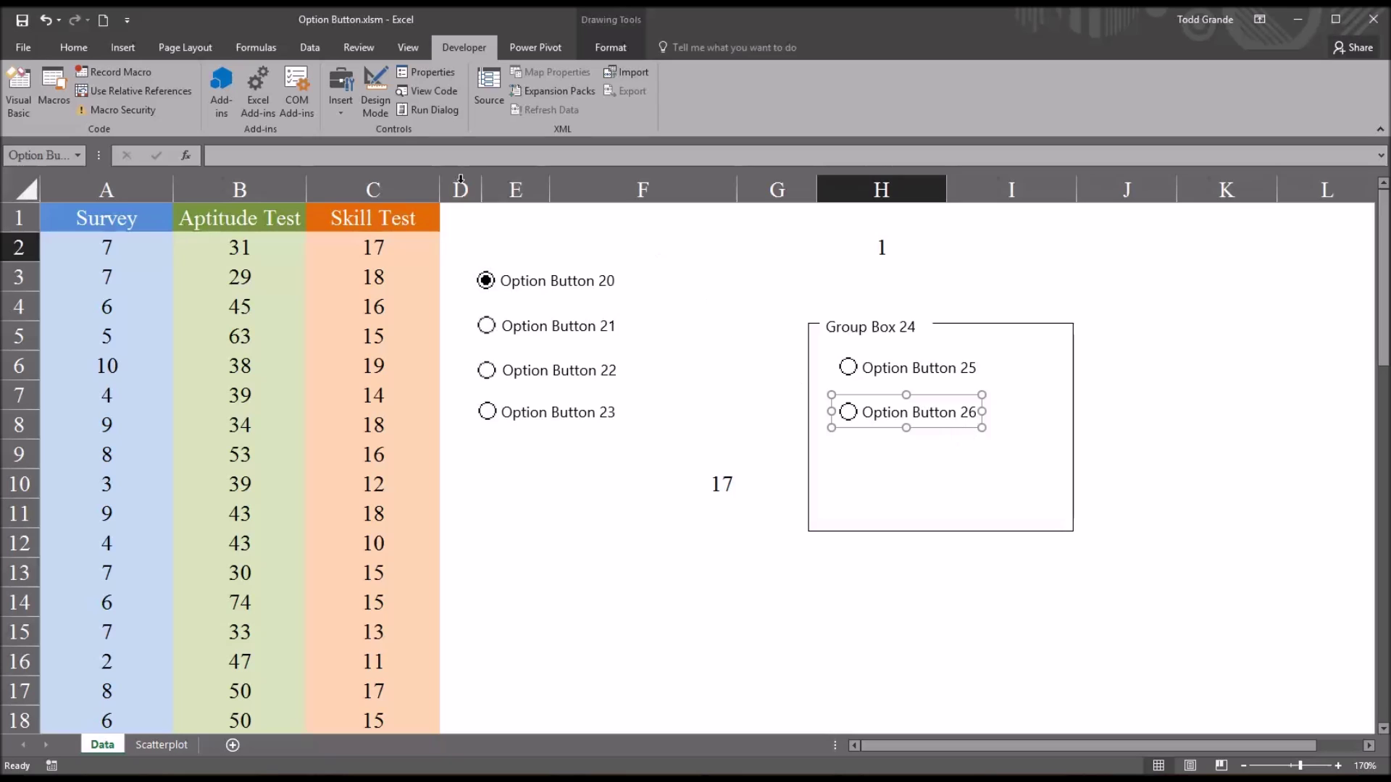
left_click(354, 116)
left_click(417, 150)
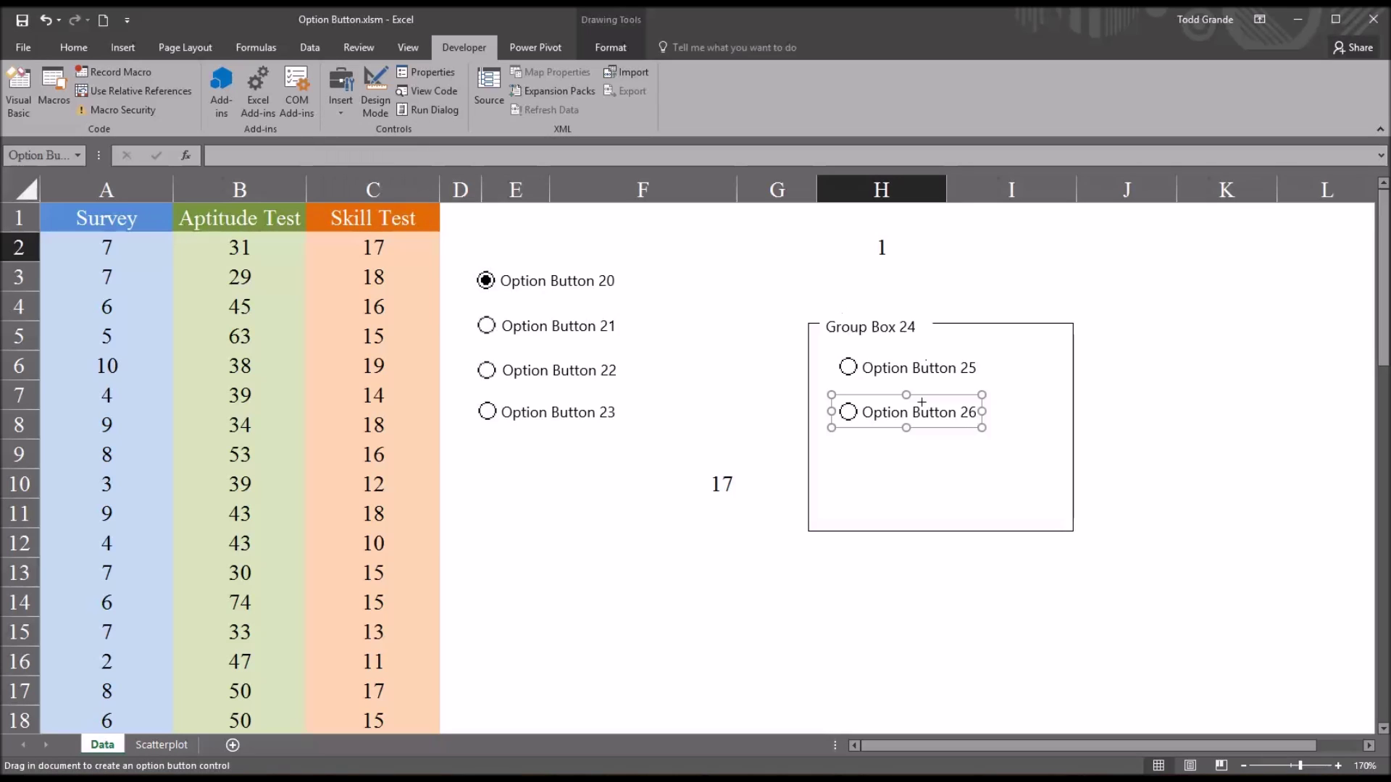
left_click_drag(835, 445, 958, 478)
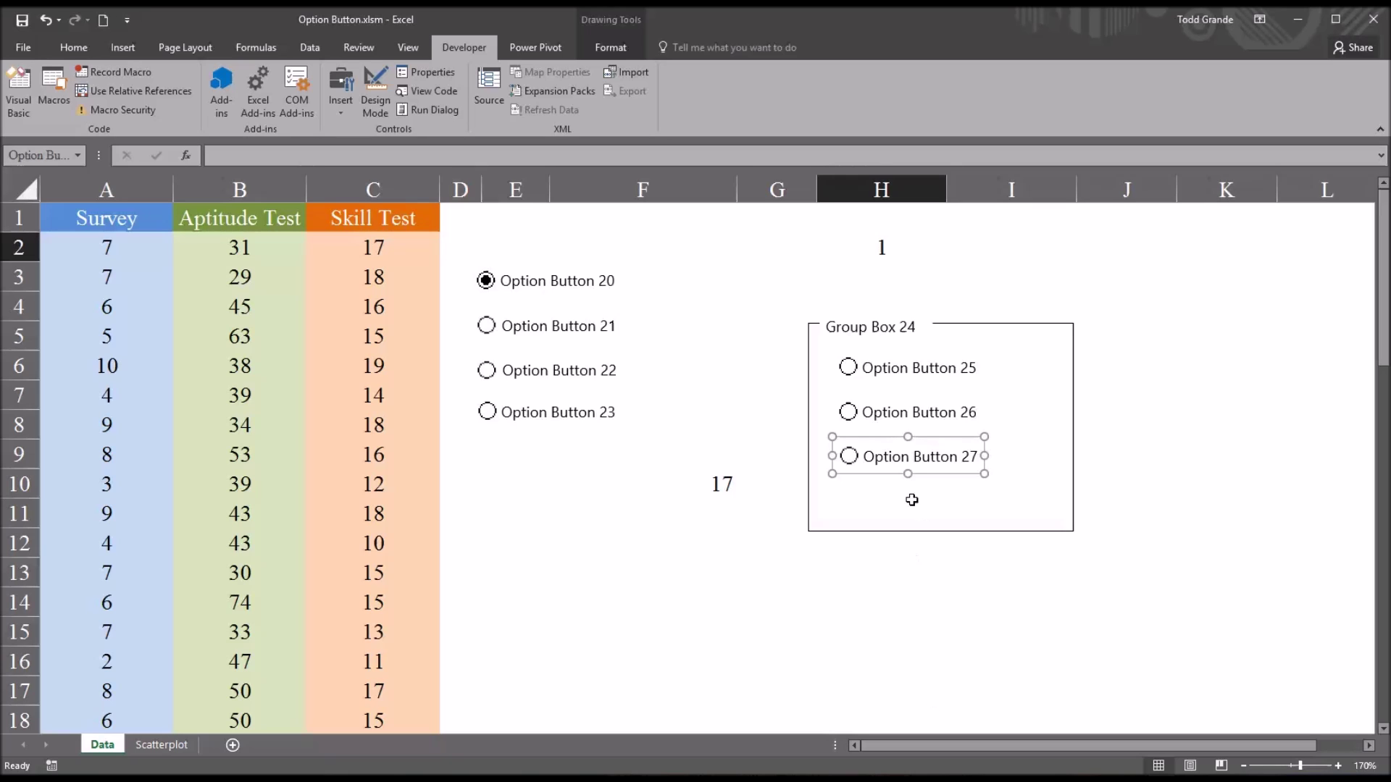
Step: Link Option Button 27's group to cell $I$2 in Format Control
right_click(924, 481)
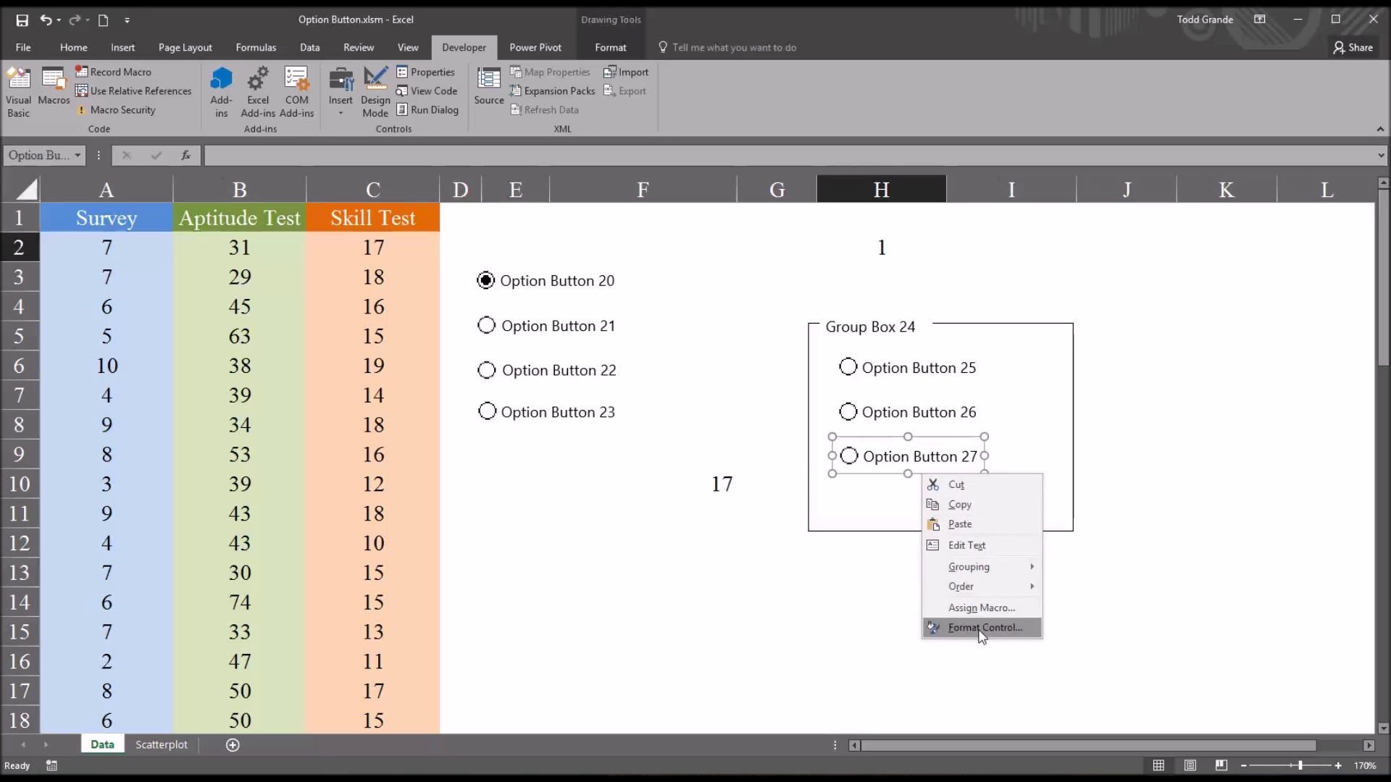
left_click(982, 629)
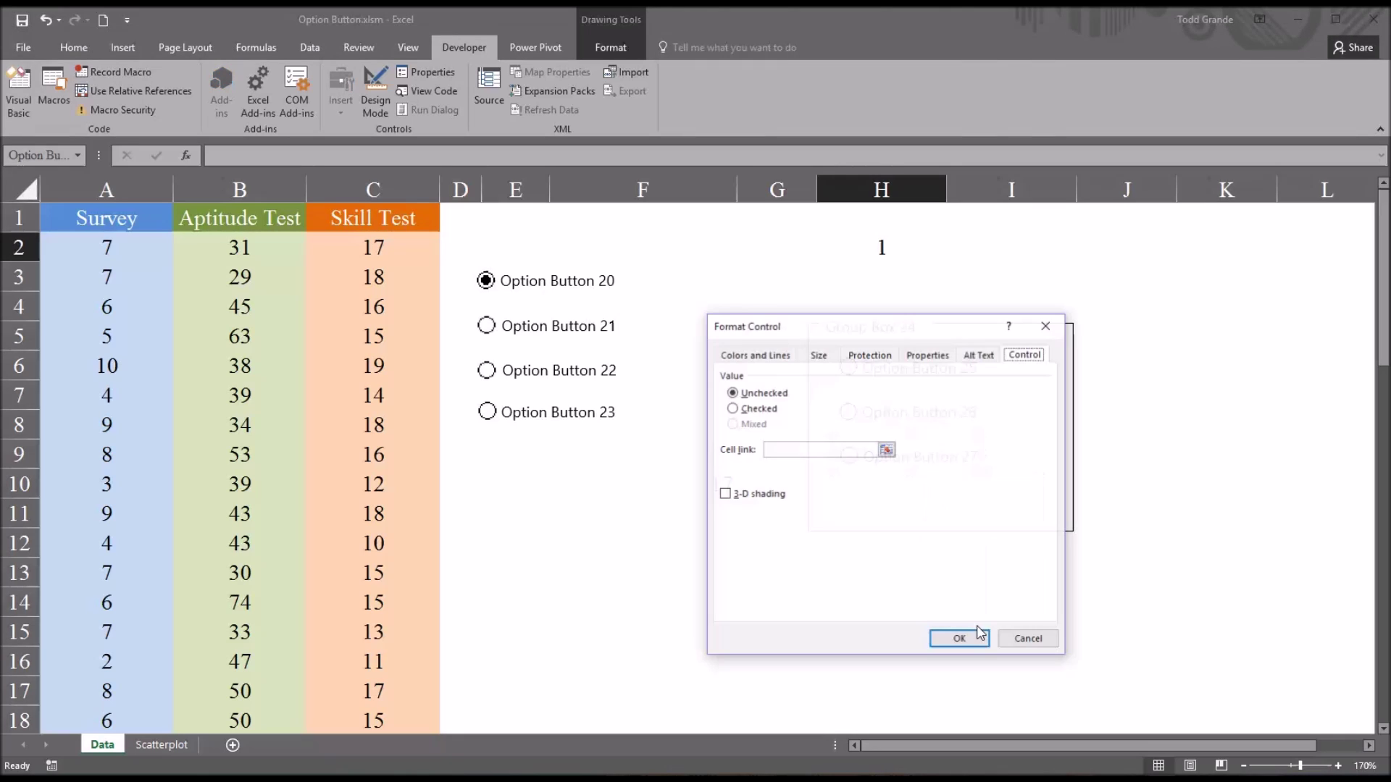
left_click(783, 450)
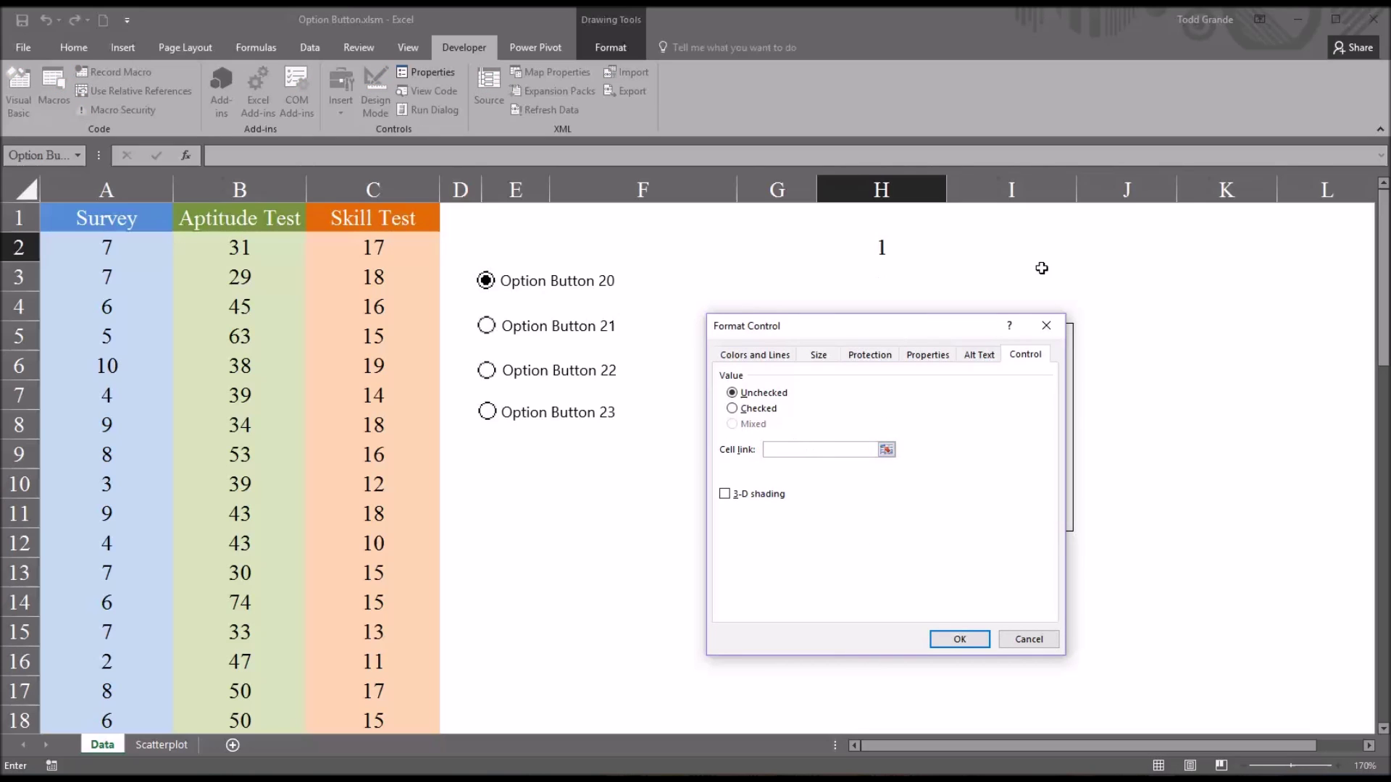
left_click(1036, 245)
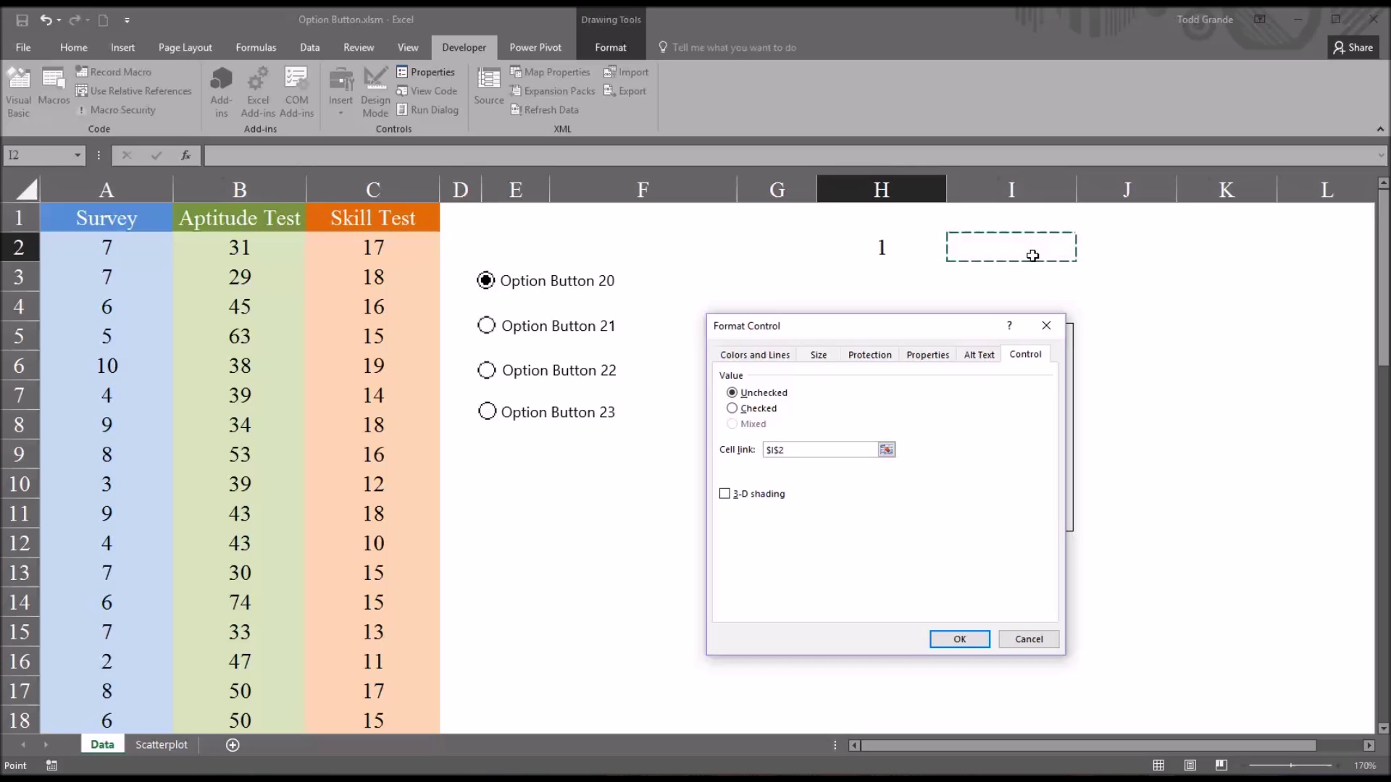
left_click(963, 638)
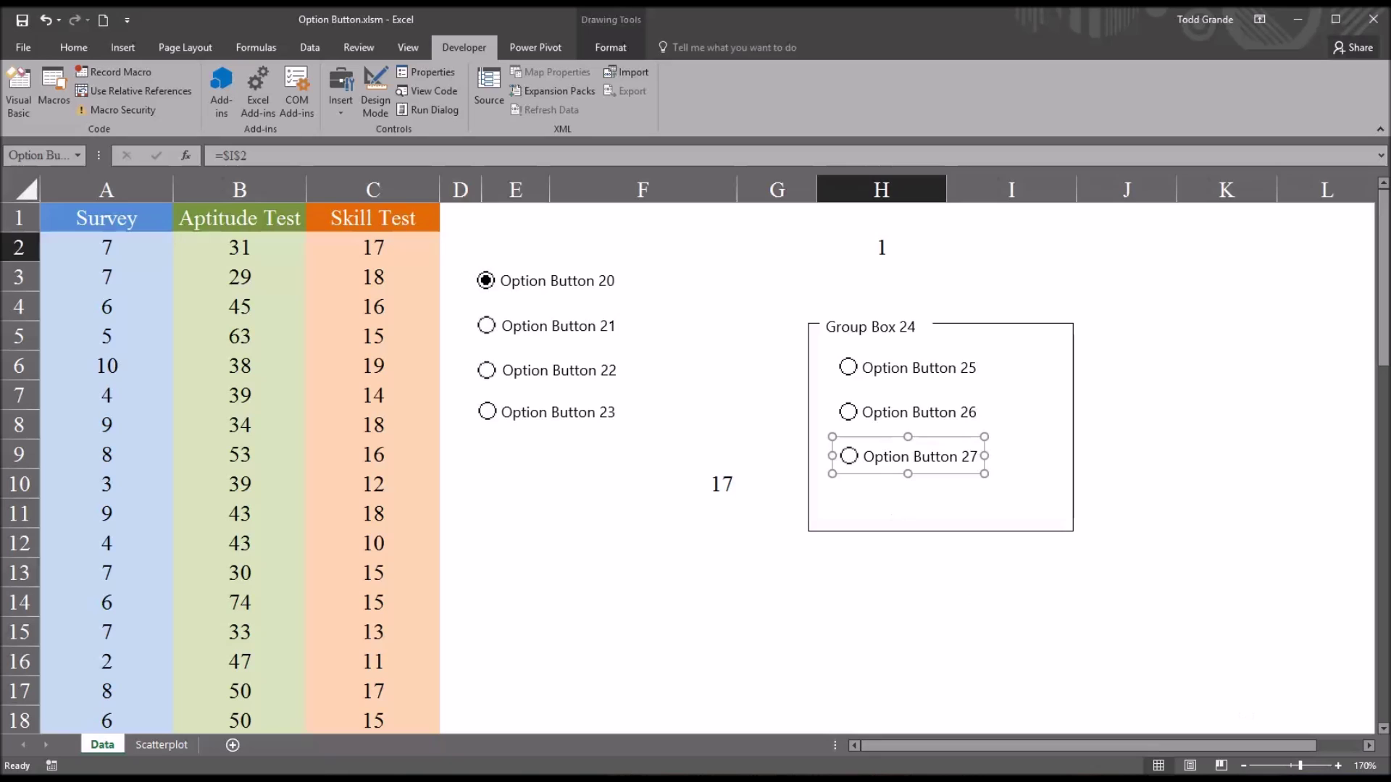
Step: Cycle through Option Buttons 25, 26 and 27, confirming I2 shows 1, 2 and 3, ending on 1
left_click(847, 368)
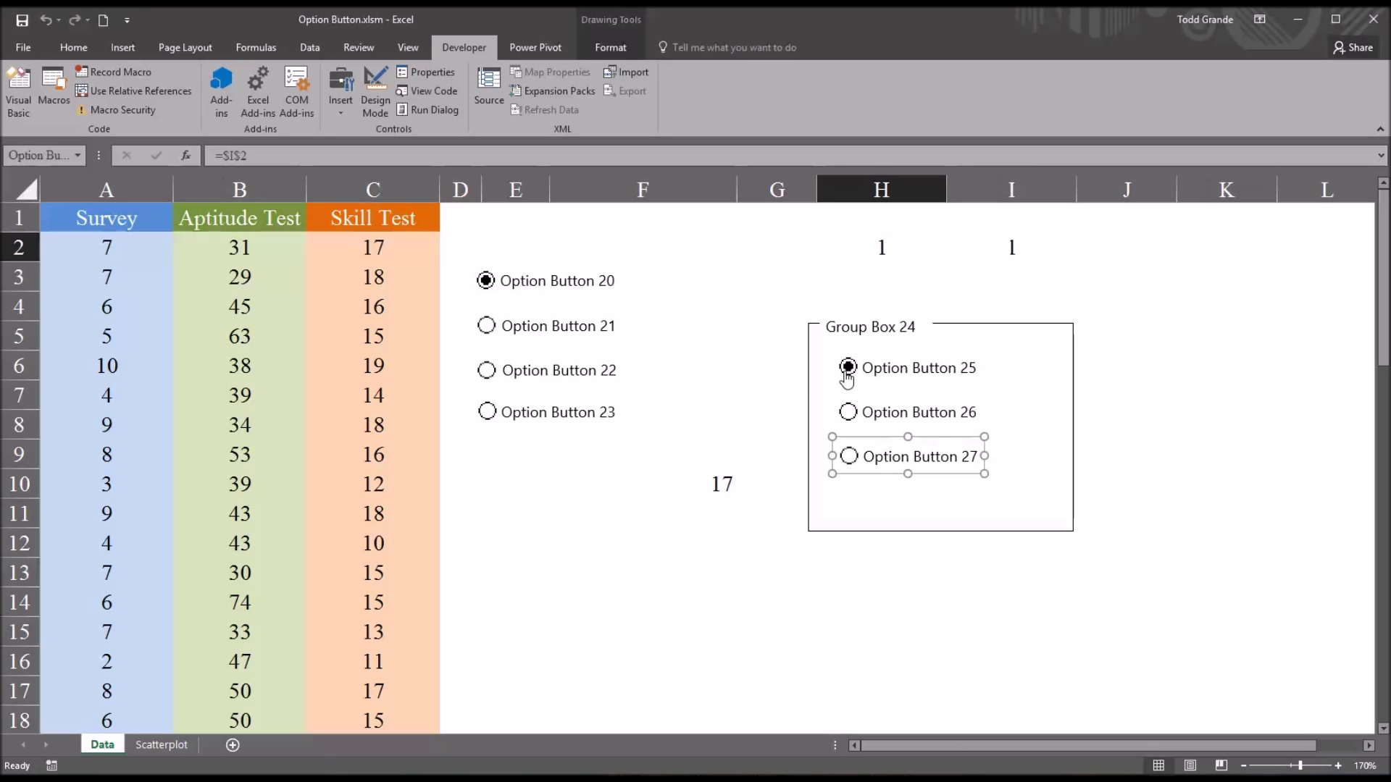
left_click(848, 413)
left_click(1000, 429)
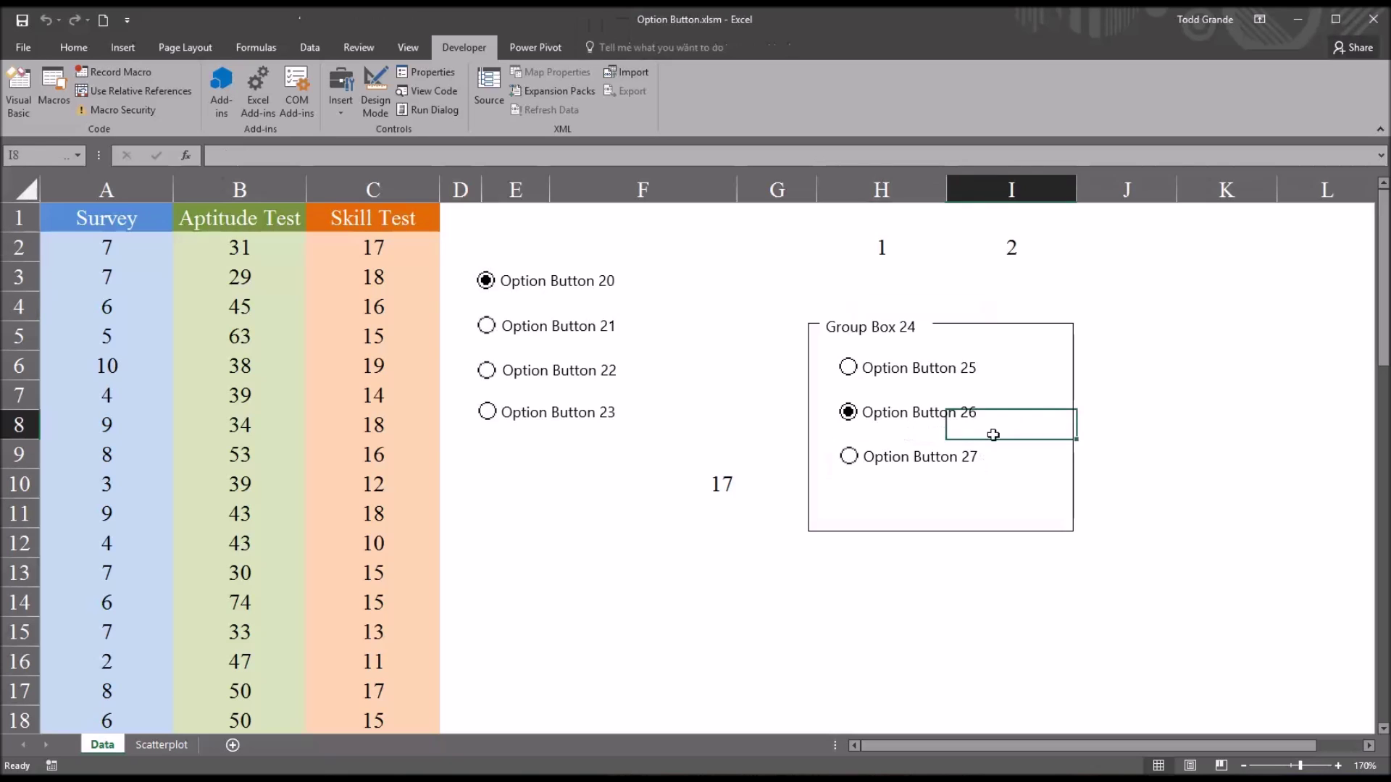
left_click(850, 458)
left_click(848, 413)
left_click(848, 368)
left_click(847, 413)
left_click(849, 457)
left_click(849, 368)
Step: Test Option Buttons 21–23 and 20 (H2 shows 2, 3, 4, then 1), then pick the option button control
left_click(486, 326)
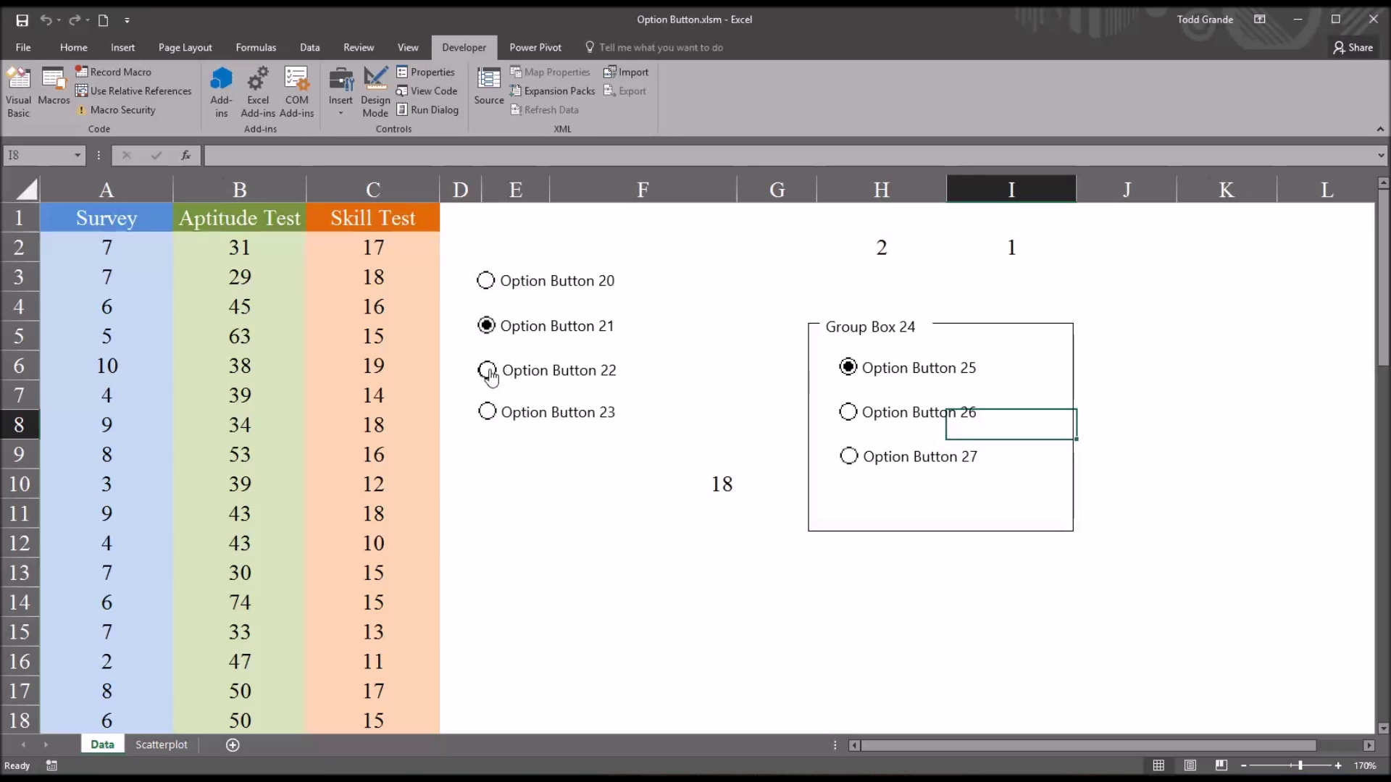
left_click(486, 370)
left_click(487, 412)
left_click(486, 281)
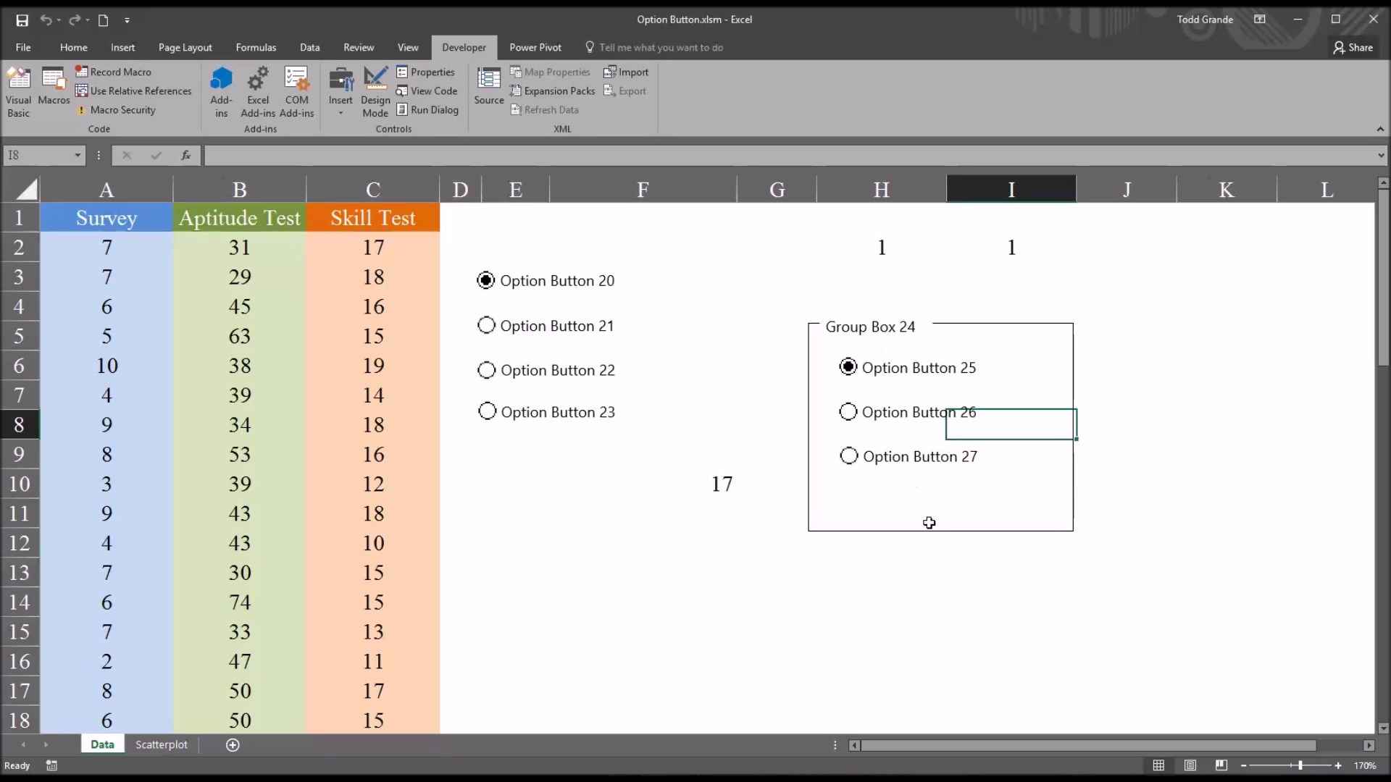
left_click(341, 101)
left_click(407, 141)
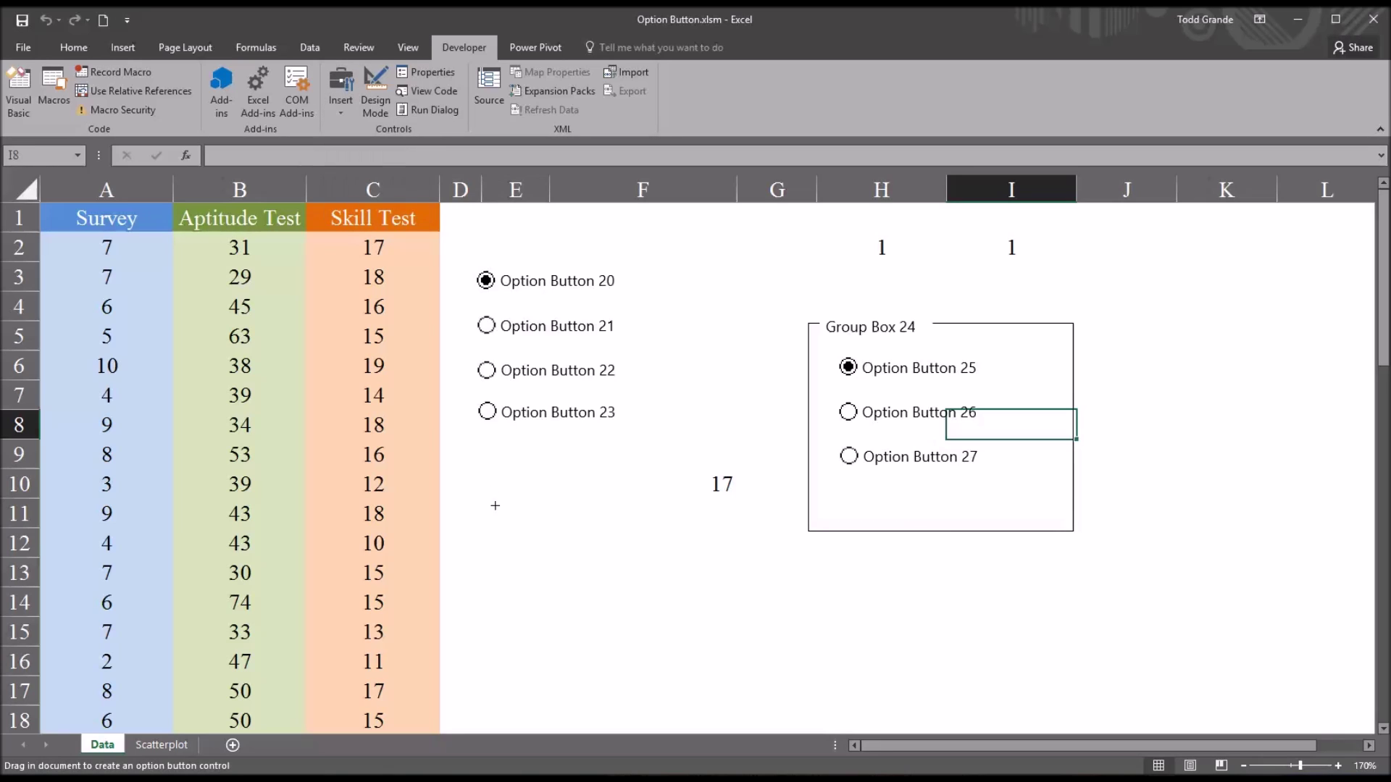
Step: Draw Option Button 28 below F10 and select it, making H2 5
left_click_drag(505, 535, 655, 568)
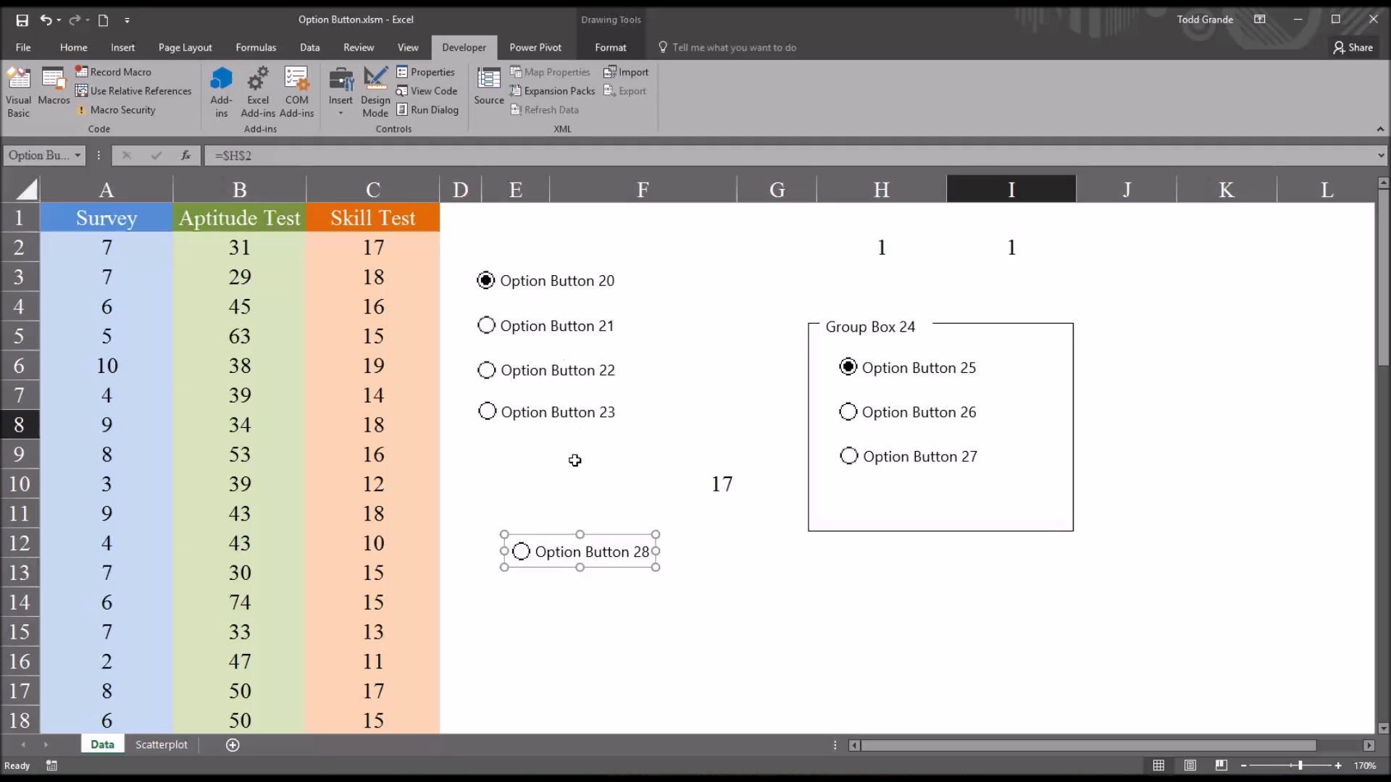
left_click(539, 623)
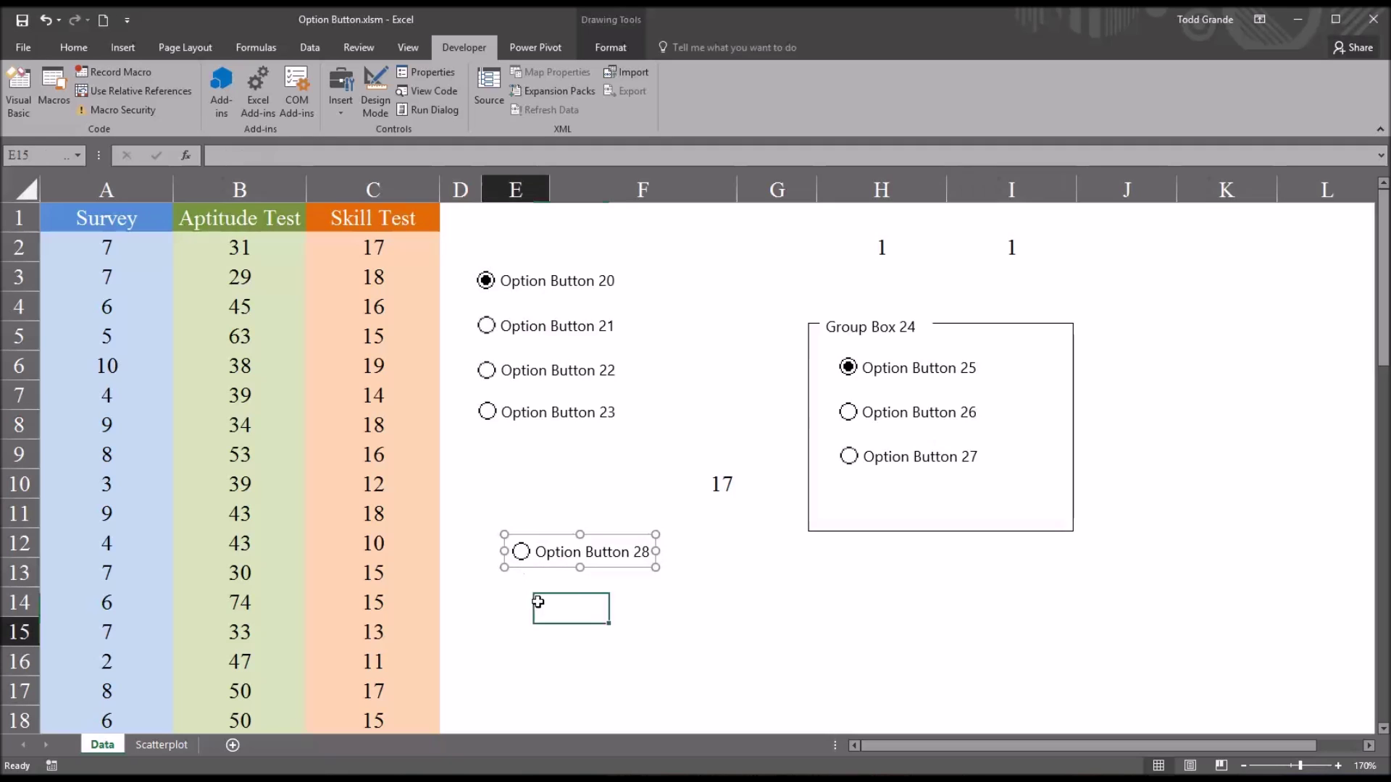
left_click(522, 554)
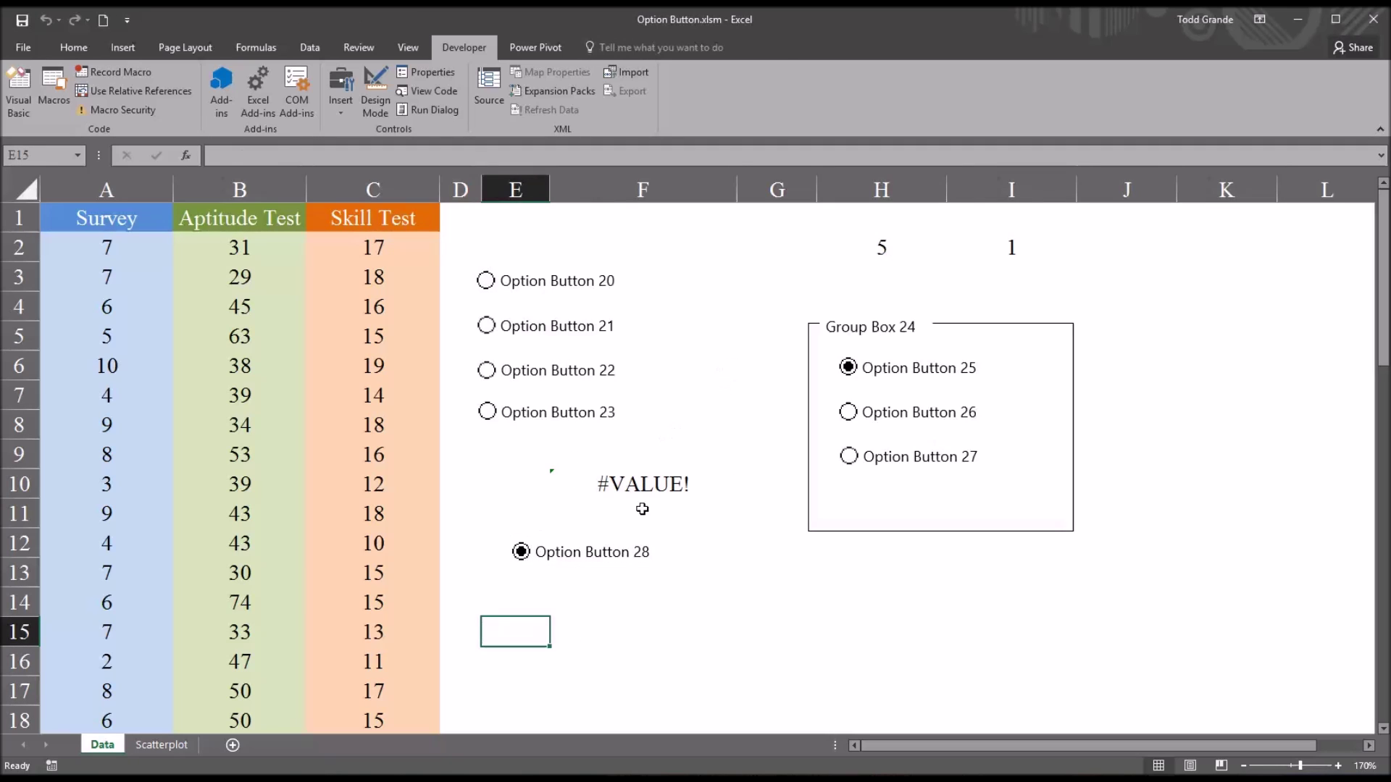
Step: Extend F10's formula to =CHOOSE(H2,C2,C3,C4,C5,C6) to fix the #VALUE! result
left_click(637, 482)
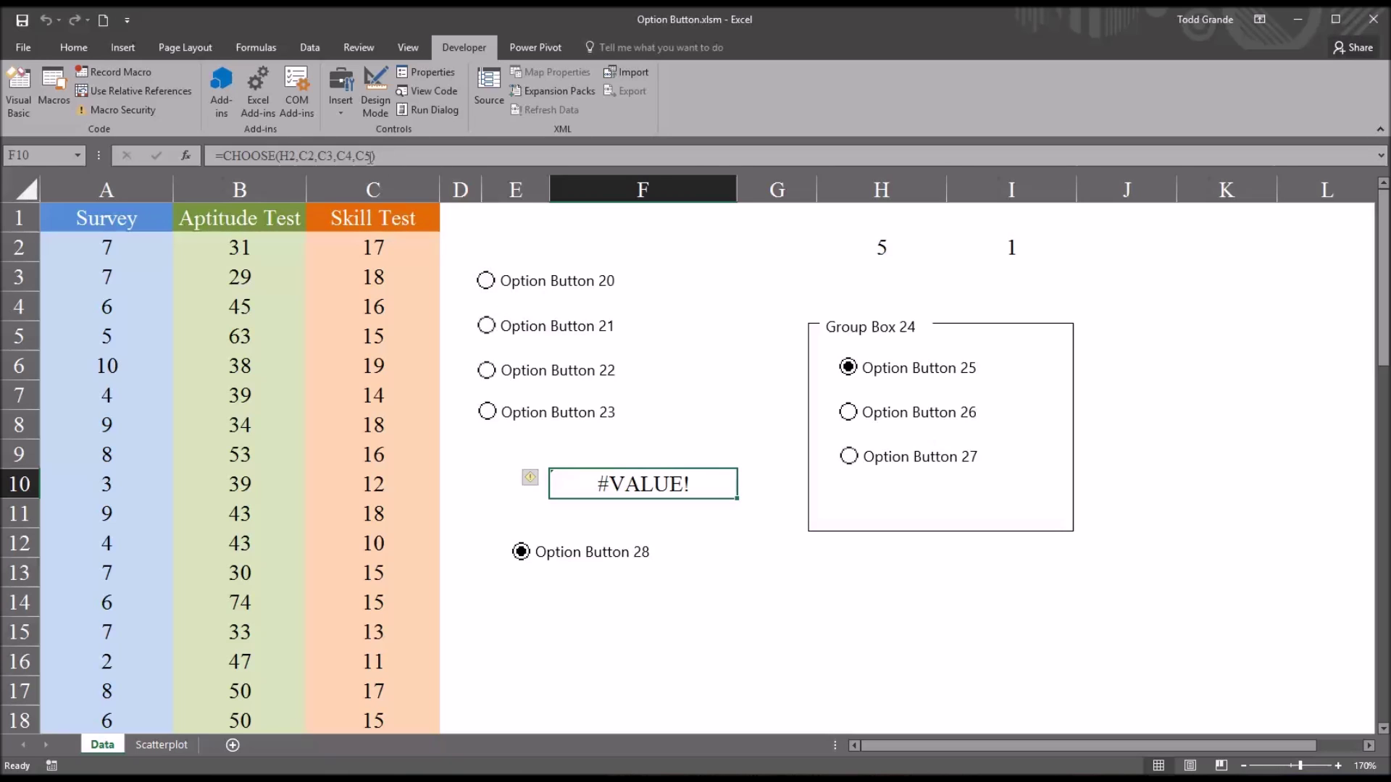
left_click(371, 157)
type(",")
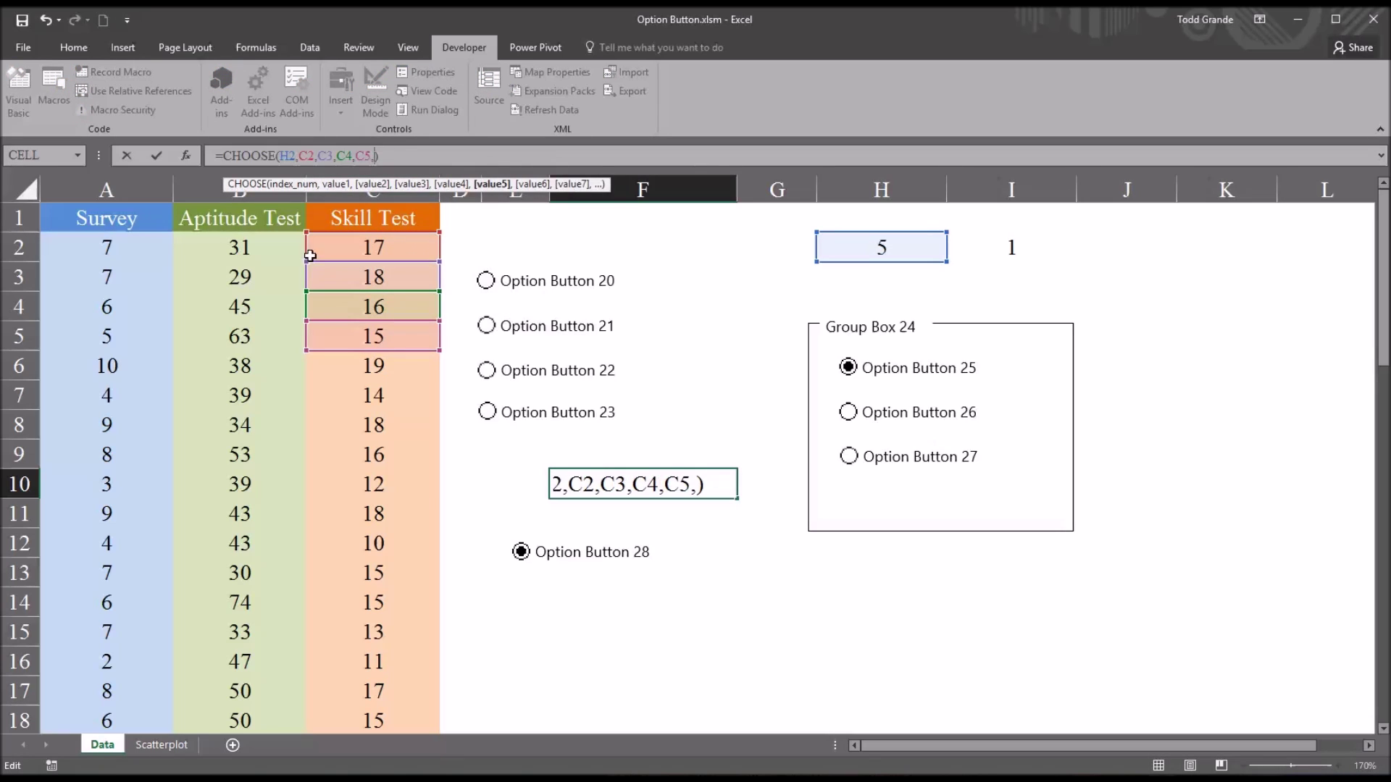
left_click(346, 370)
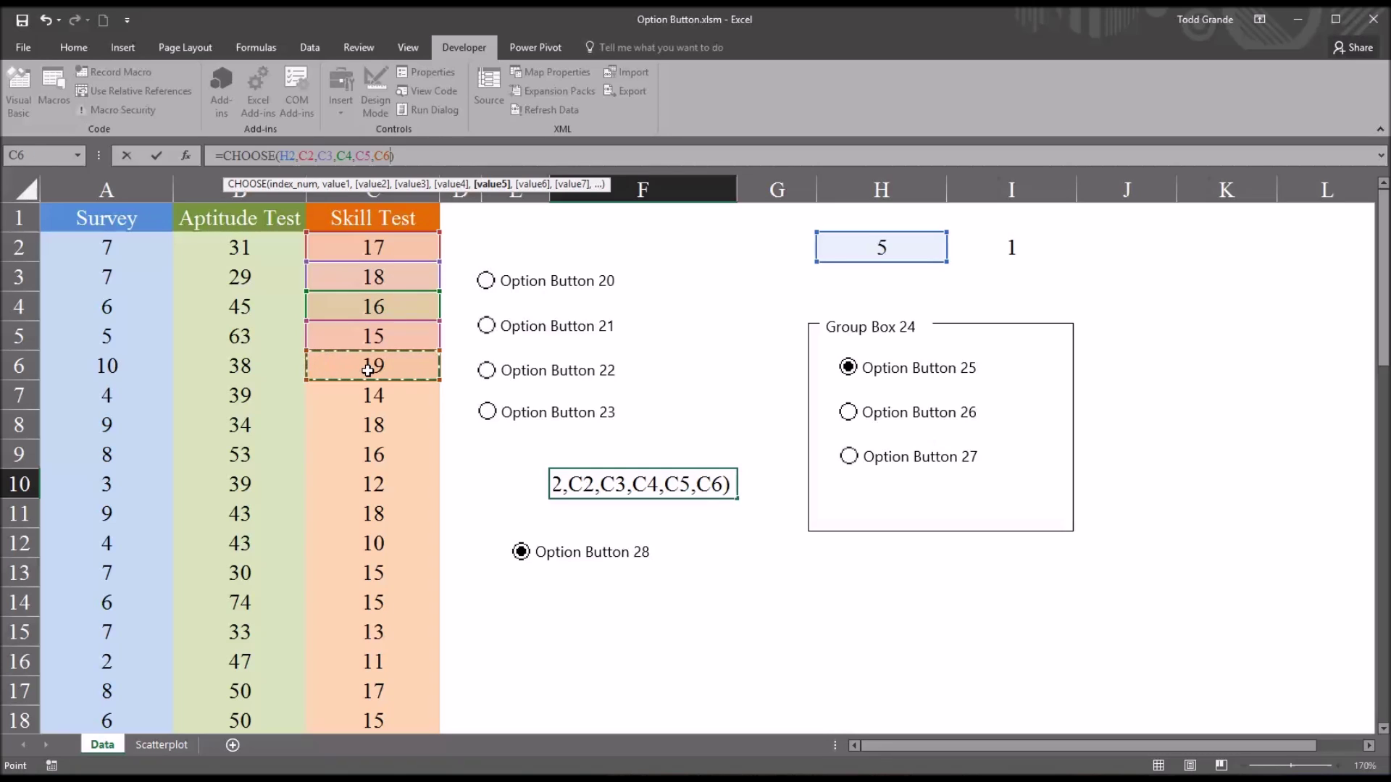
key("Return")
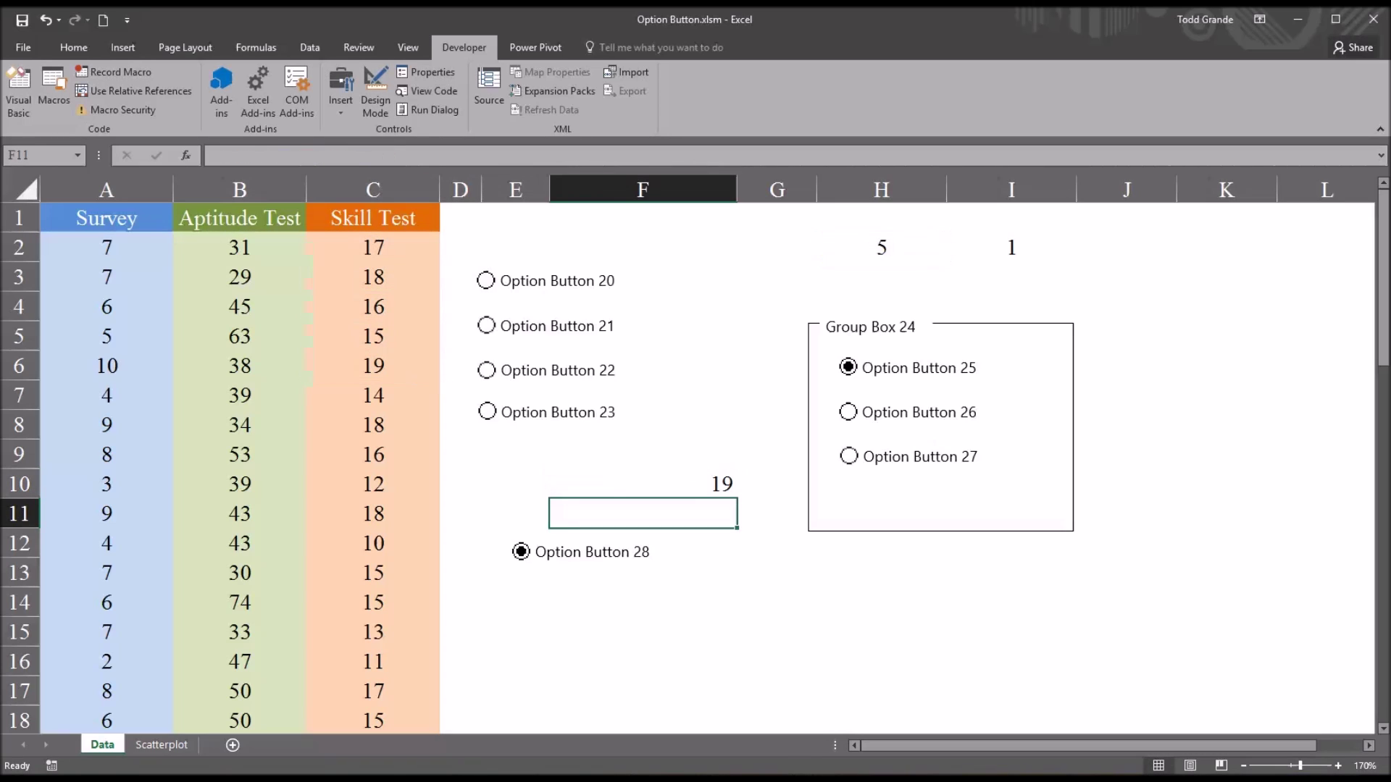
Step: Test Option Buttons 23, 22, 21, 20 and 28, ending with F10 showing 19
left_click(488, 412)
left_click(487, 370)
left_click(486, 325)
left_click(486, 280)
left_click(521, 552)
Step: Change the group box caption to Group Box 1 and reselect Option Button 20 (F10 shows 17)
left_click(870, 327, "ctrl")
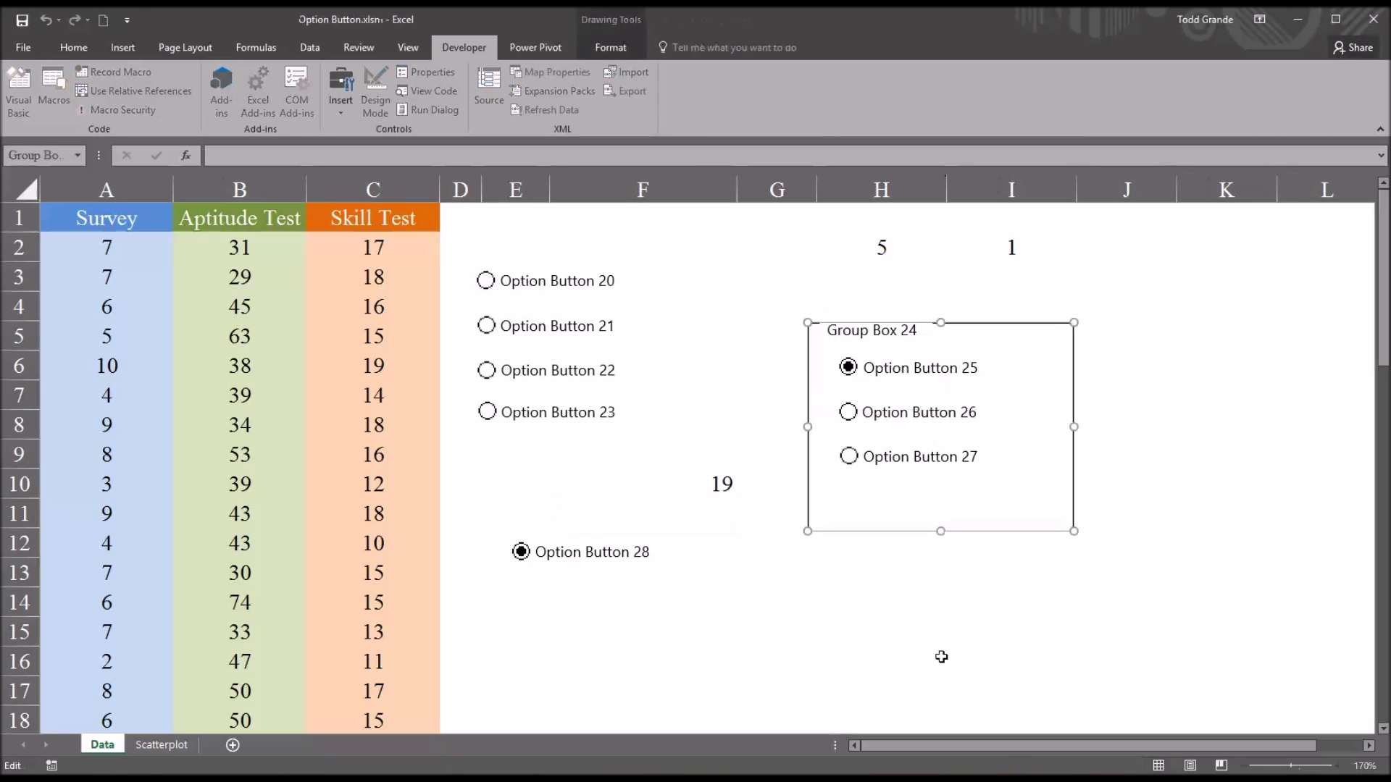
left_click(987, 386)
left_click(844, 331, "ctrl")
left_click_drag(901, 331, 916, 330)
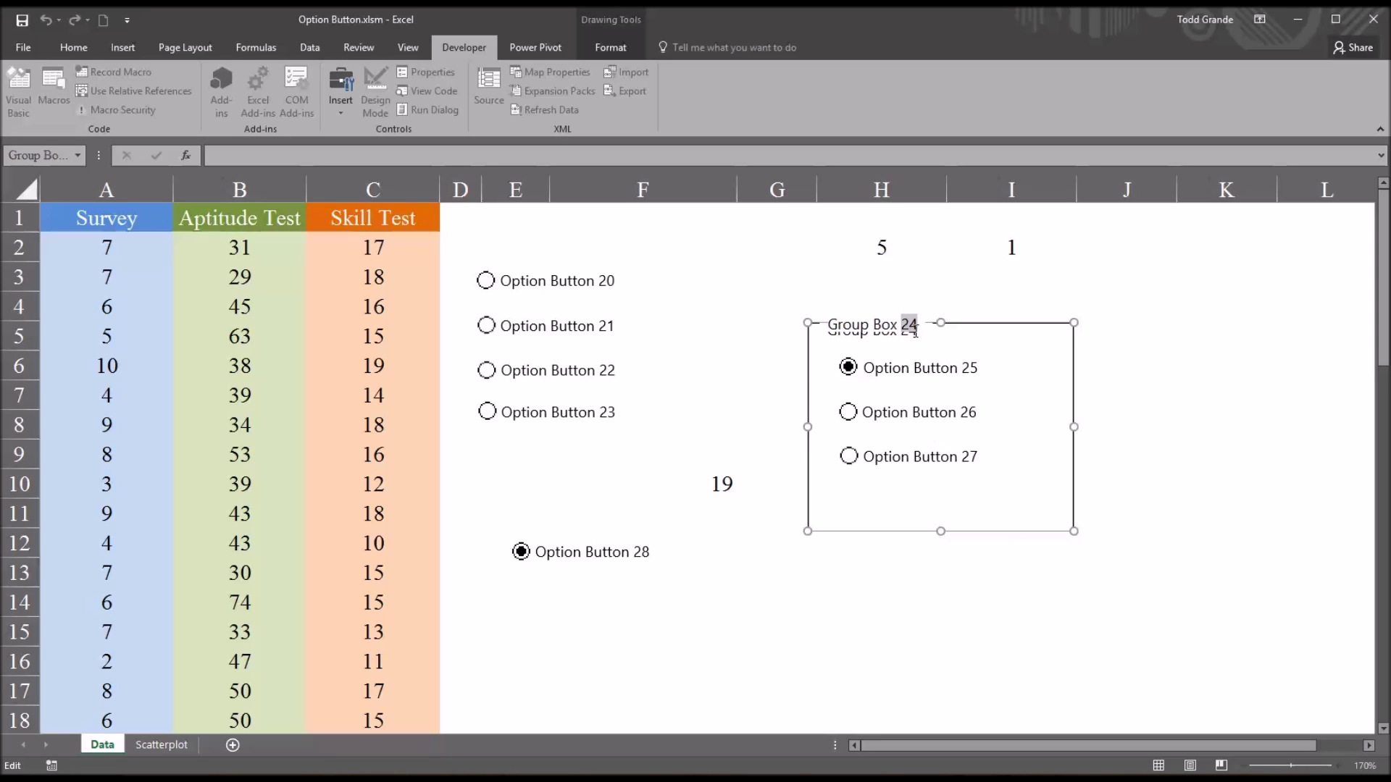
type("1")
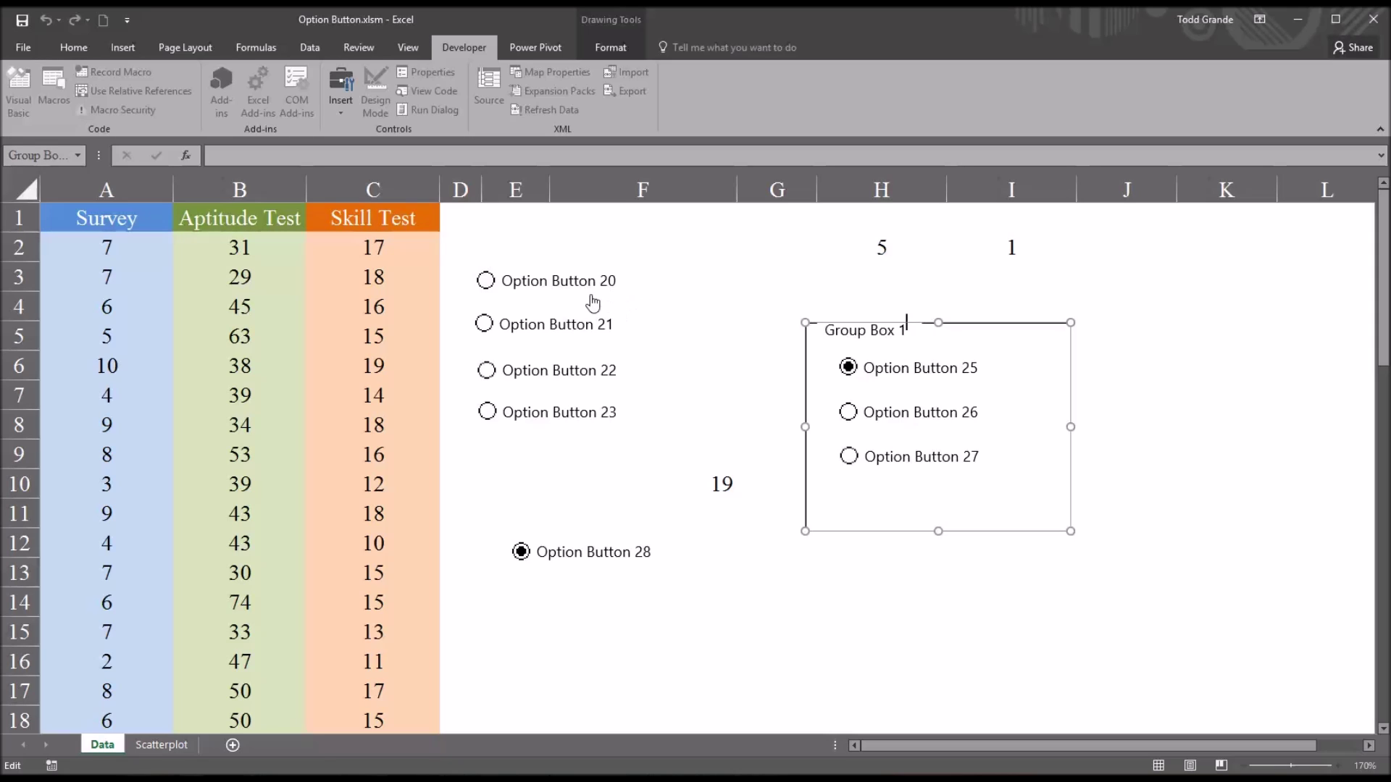
left_click(555, 297)
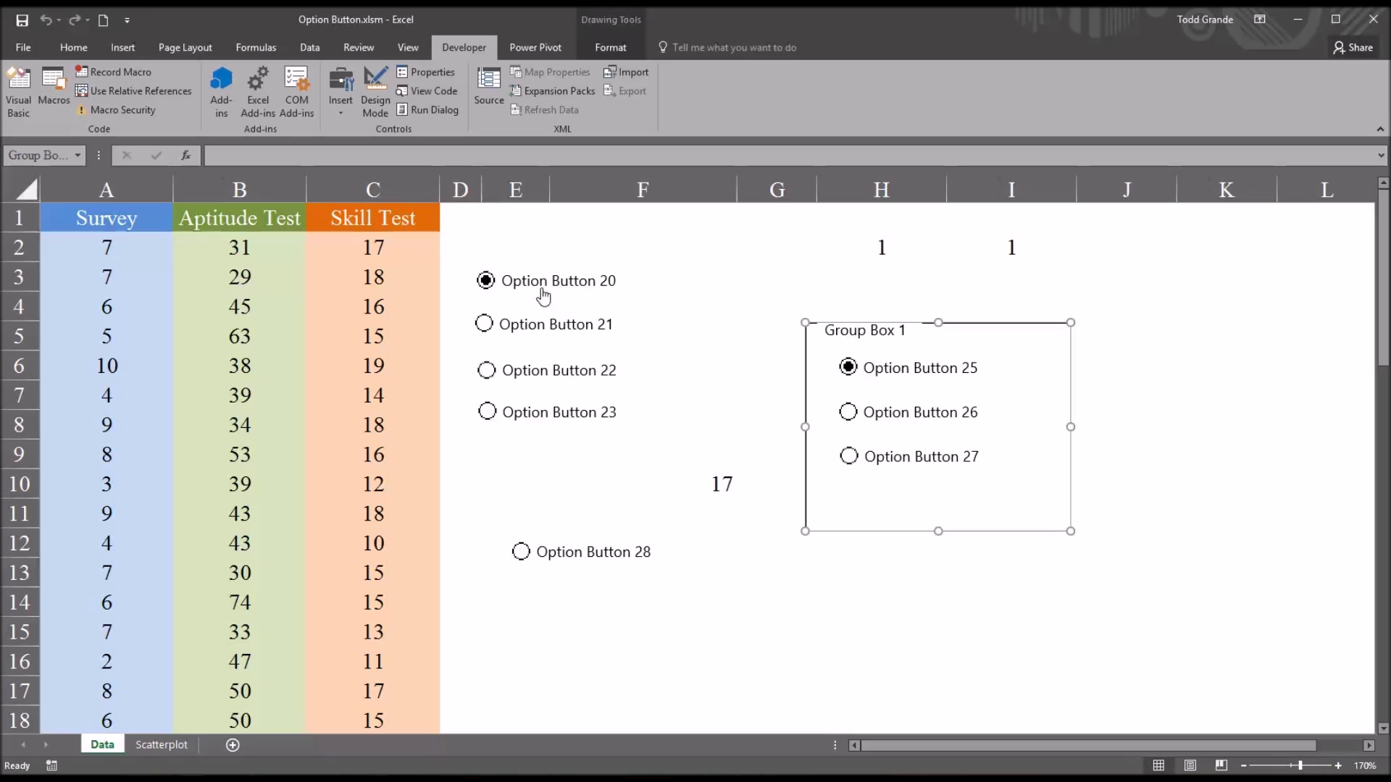
Step: Replace Option Button 20's label text with 'Skill Test 1'
right_click(551, 290)
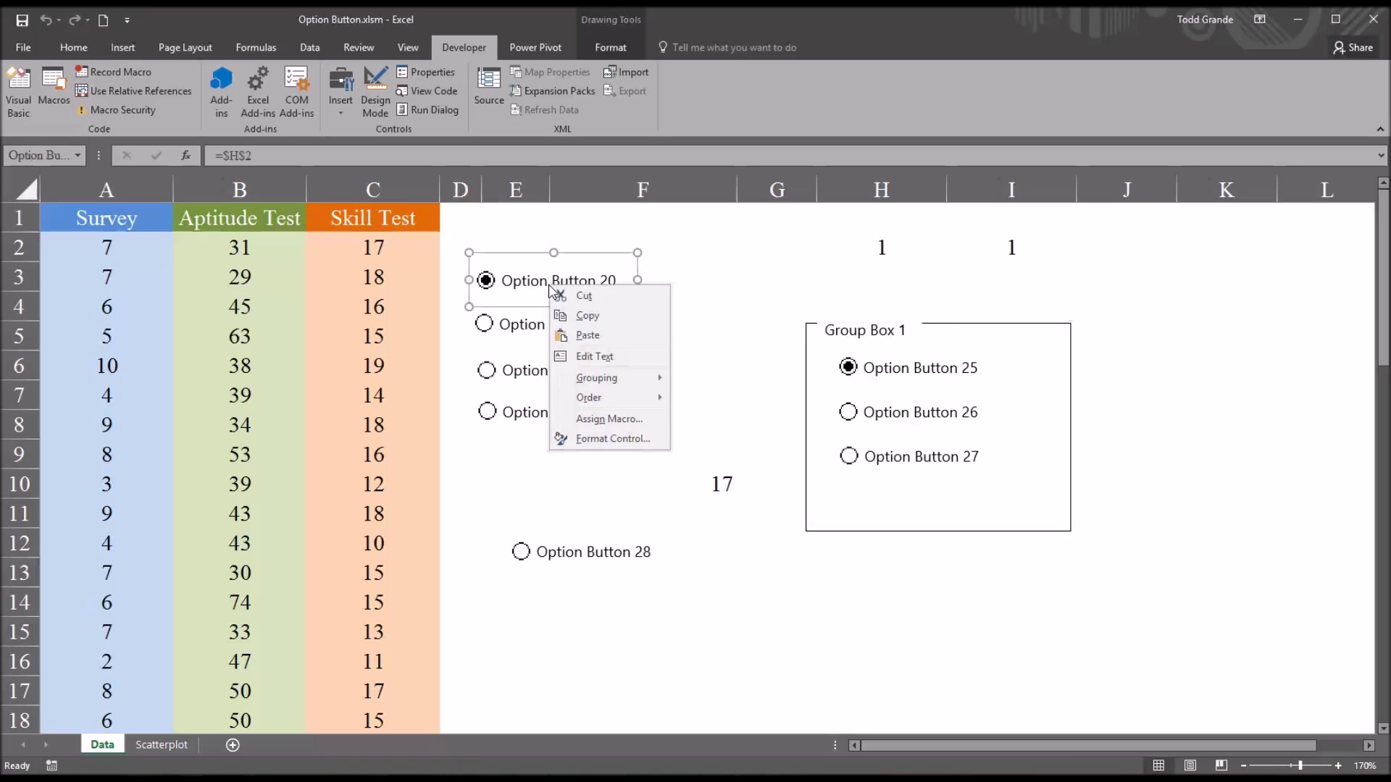
left_click(604, 357)
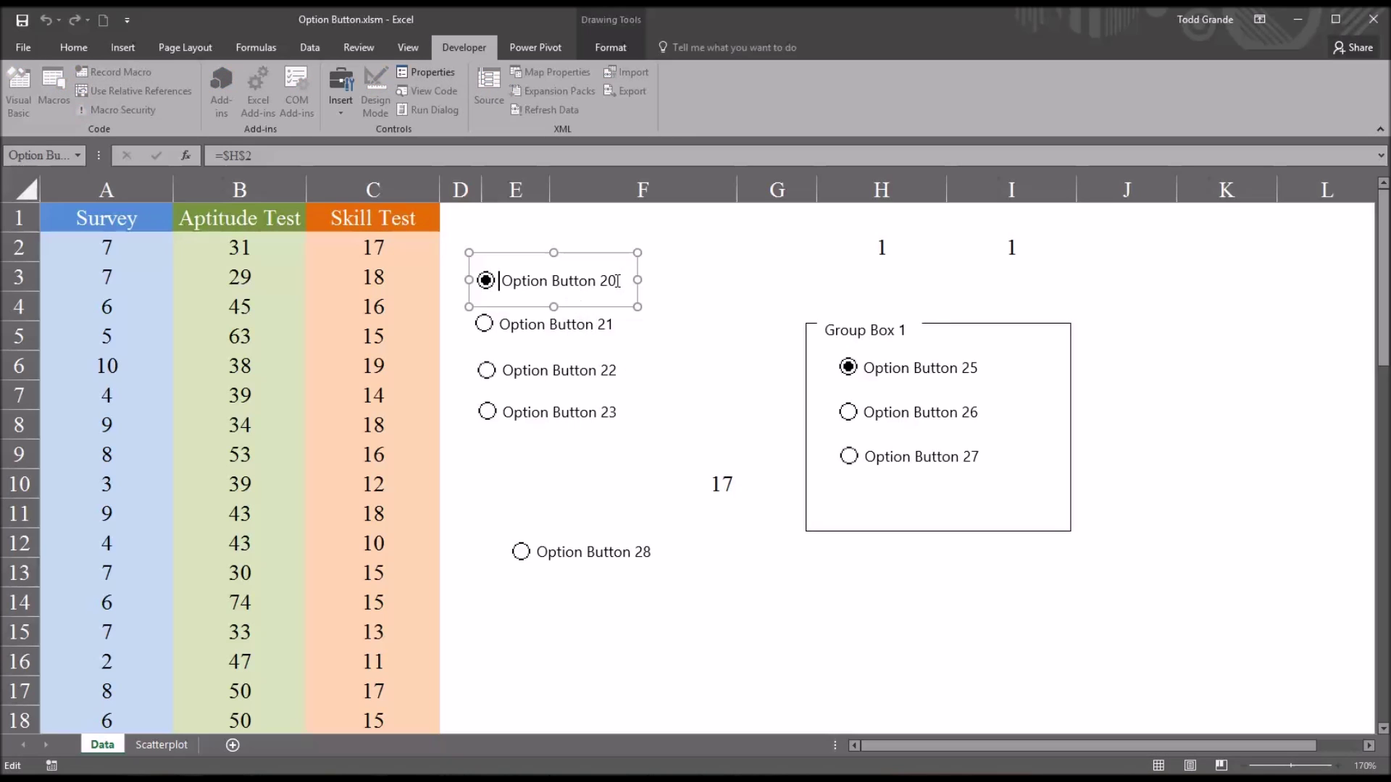
left_click_drag(612, 281, 509, 281)
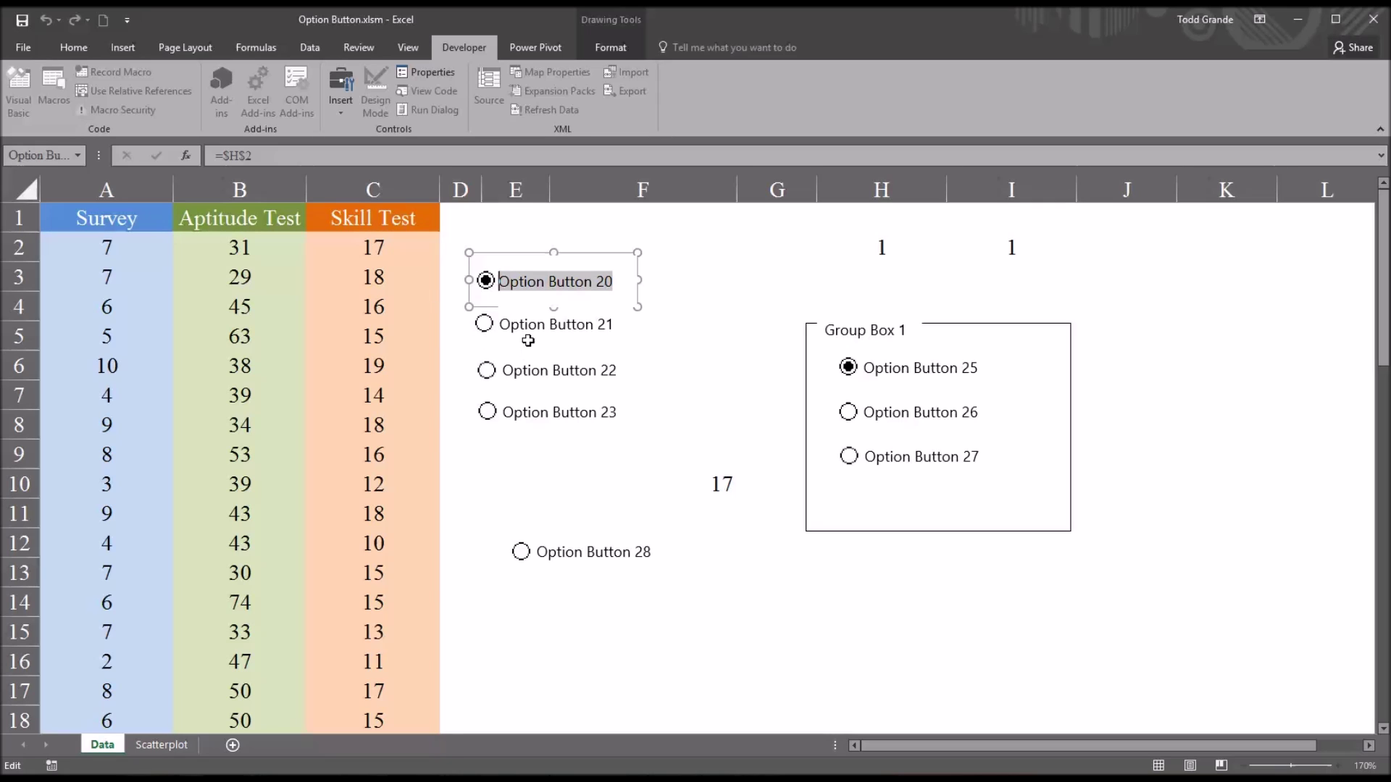
type("Skill Test 1")
left_click(663, 426)
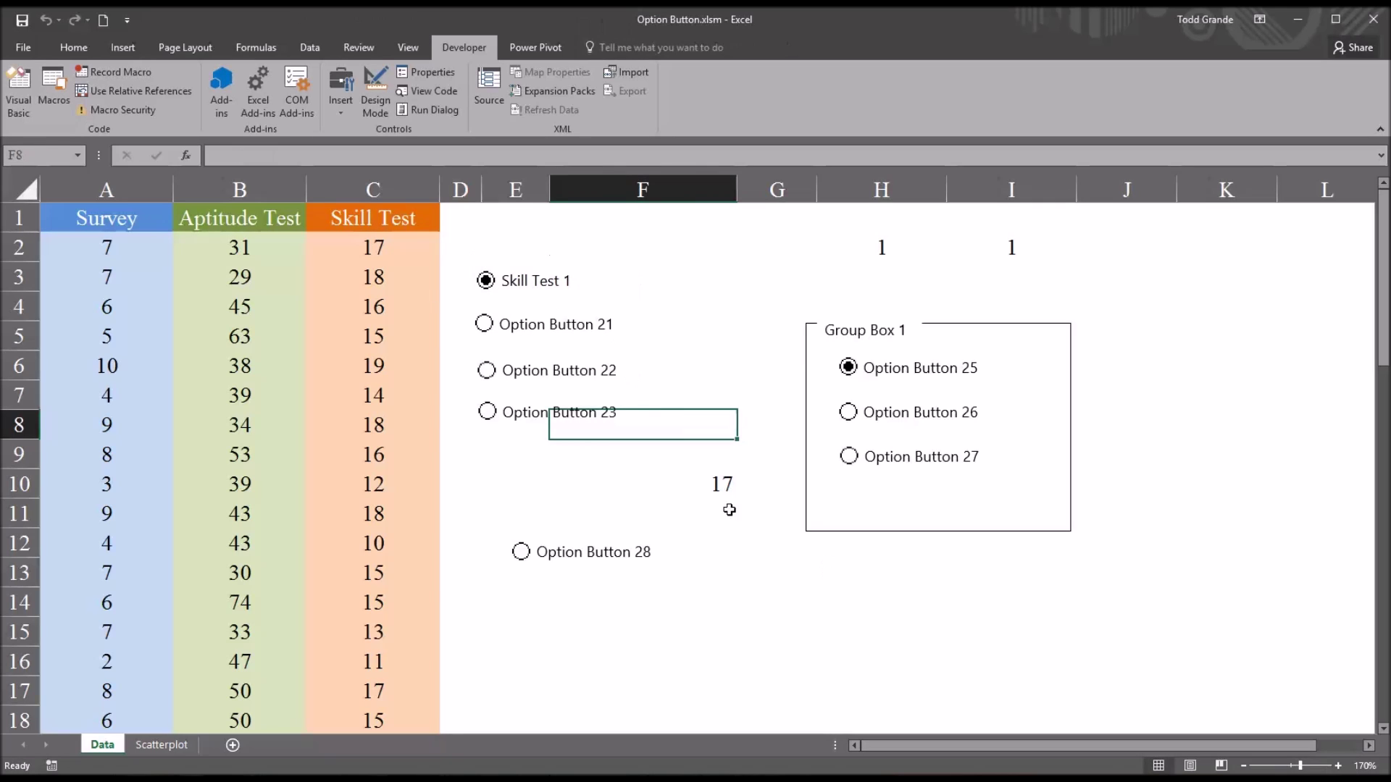